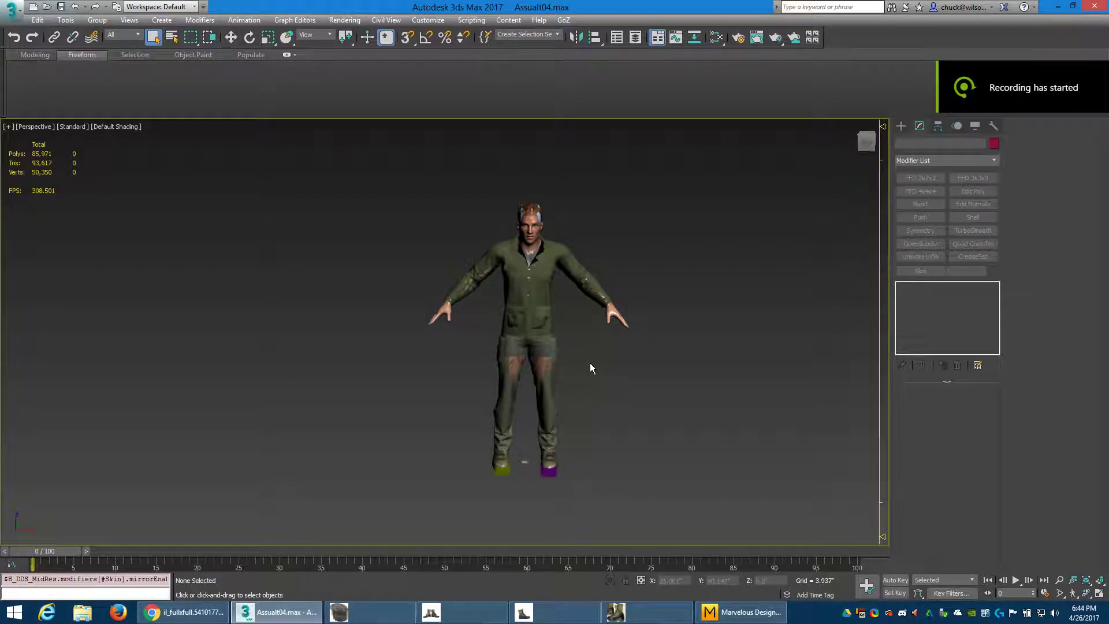
Step: Delete the old shirt and pants from the Assault04 avatar, keeping the body and boots
middle_click_drag(591, 364, 566, 366)
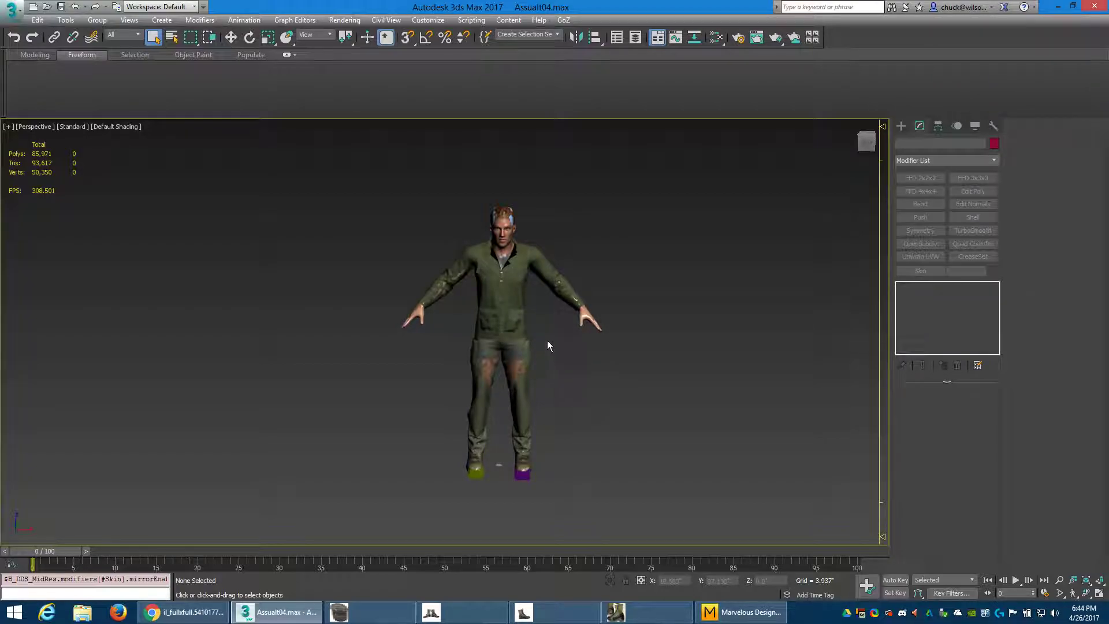
scroll(558, 330, "up", 3)
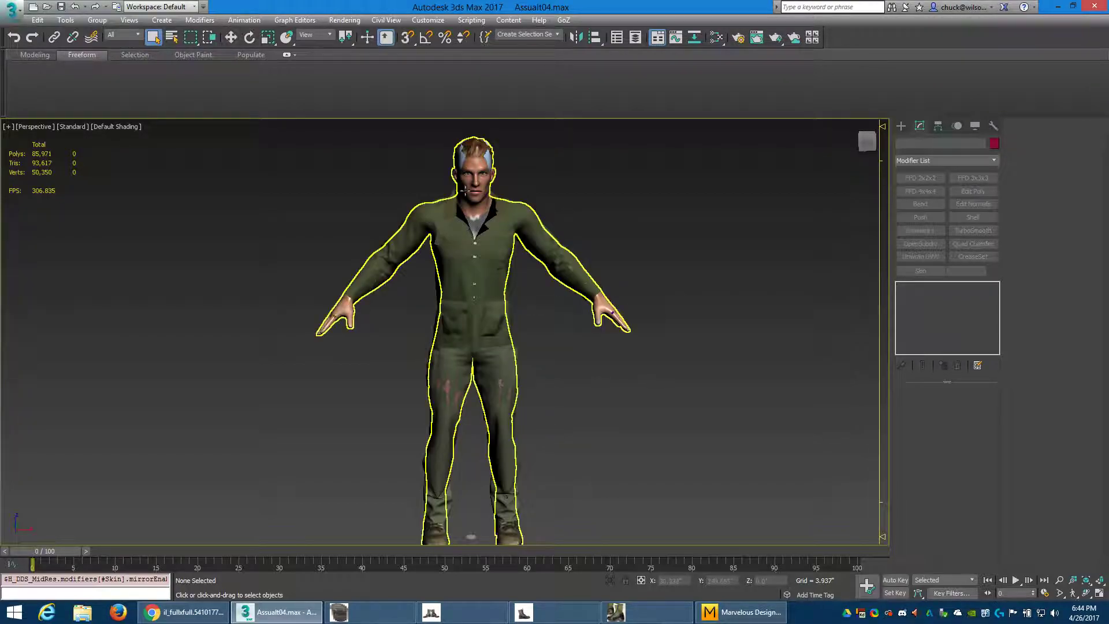
left_click(505, 363)
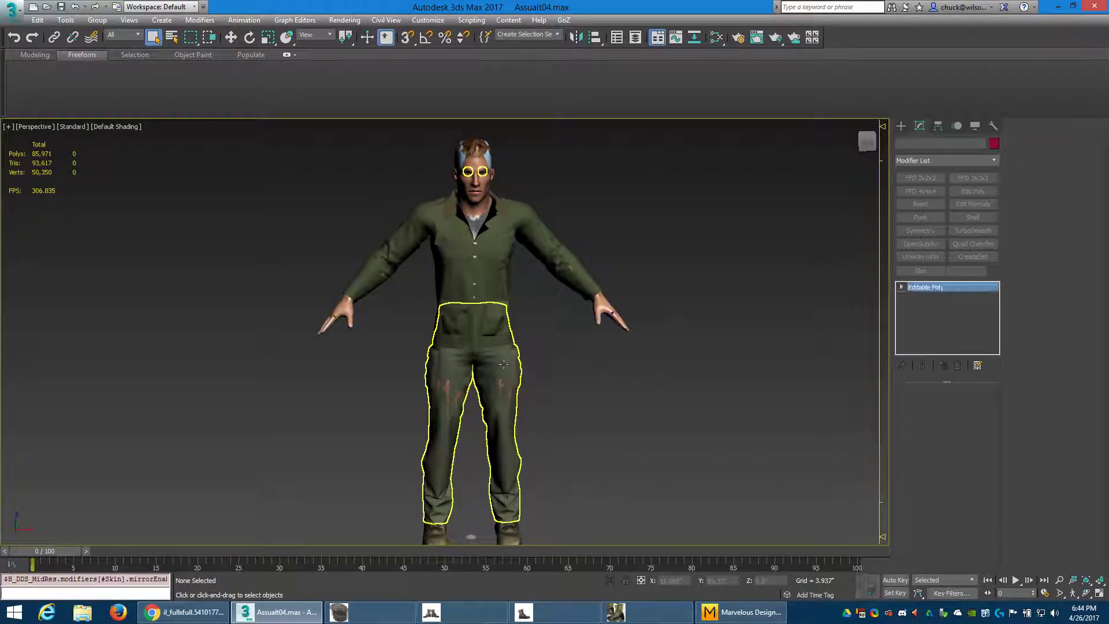
left_click(500, 274)
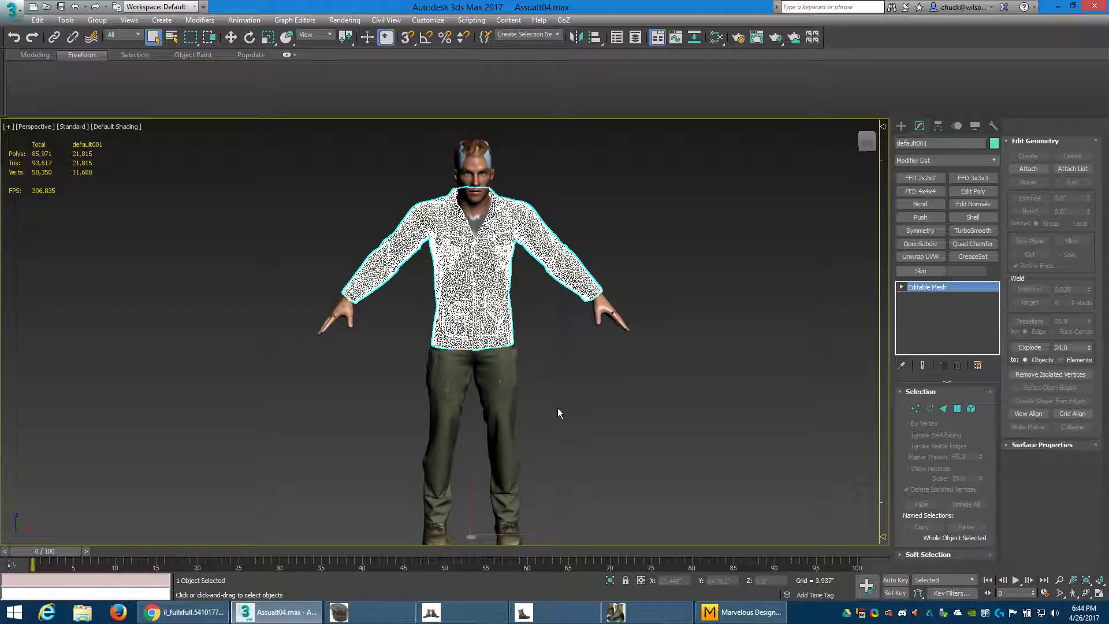
scroll(553, 411, "up", 1)
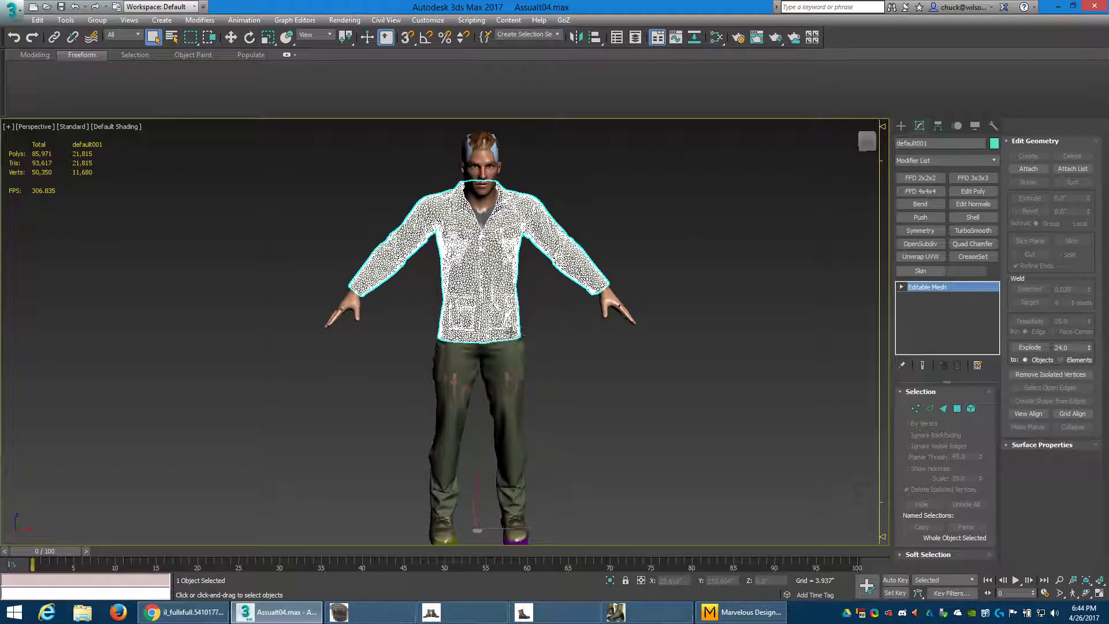
key("Delete")
left_click(517, 383)
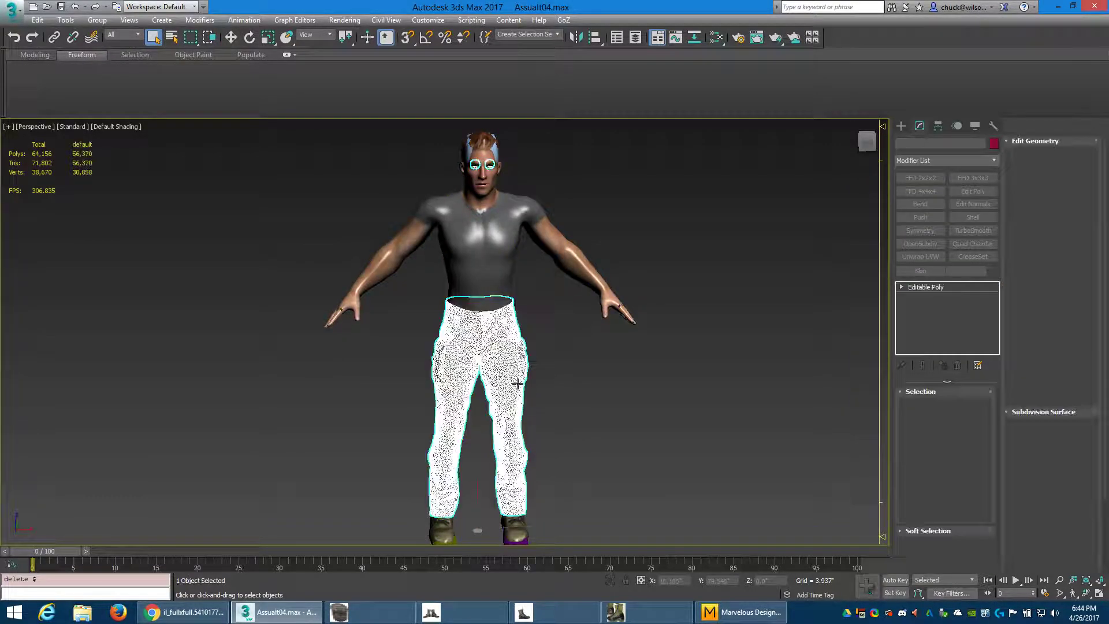
key("Delete")
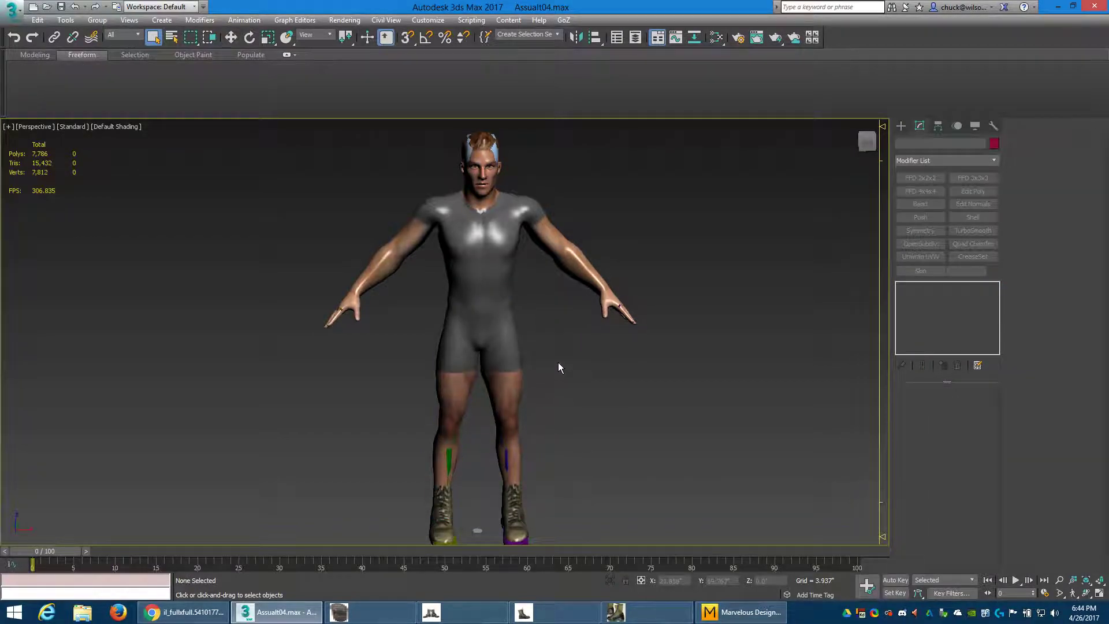
Step: Rotate the Bip01 L Finger1 bone slightly to test that the body skin follows
middle_click_drag(558, 367, 539, 368, "alt")
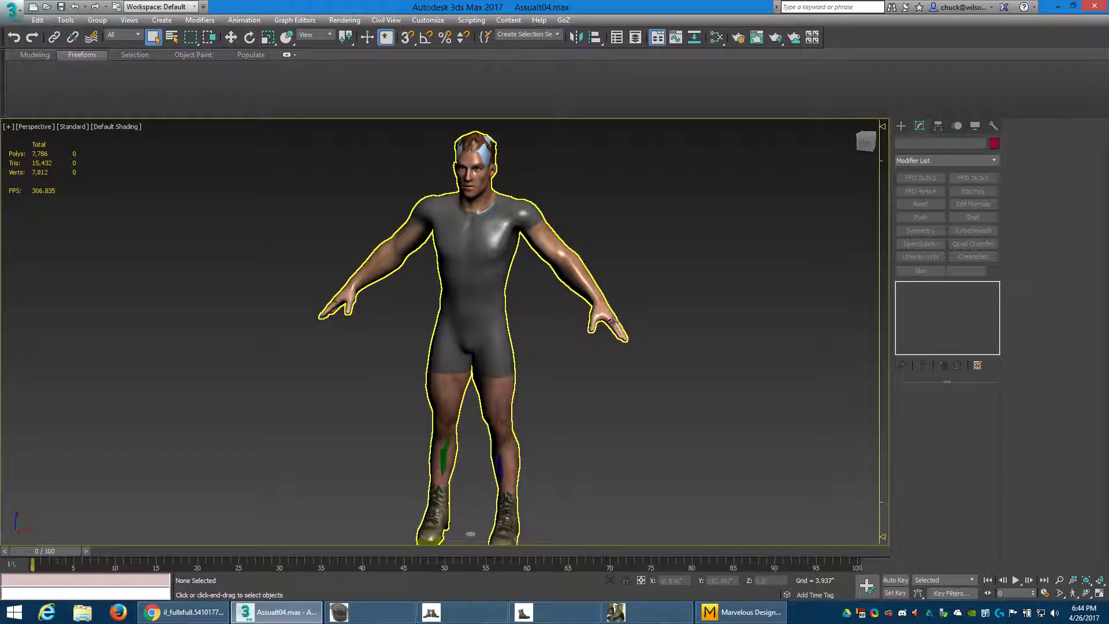
left_click(613, 321)
scroll(612, 321, "up", 3)
scroll(604, 318, "up", 3)
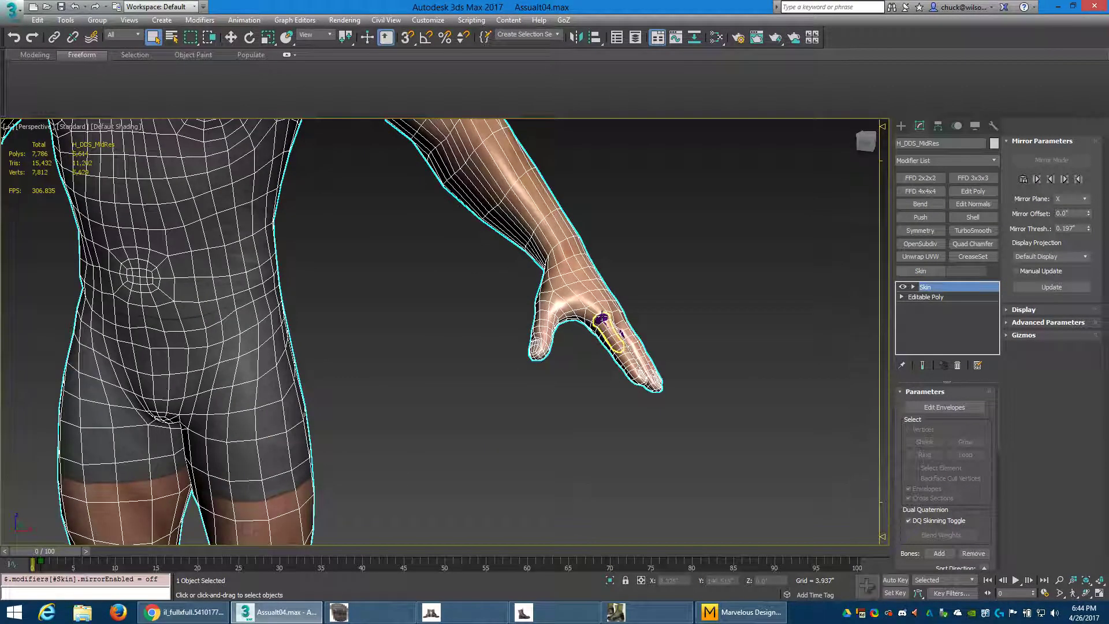
left_click(601, 317)
key("e")
left_click_drag(618, 288, 627, 287)
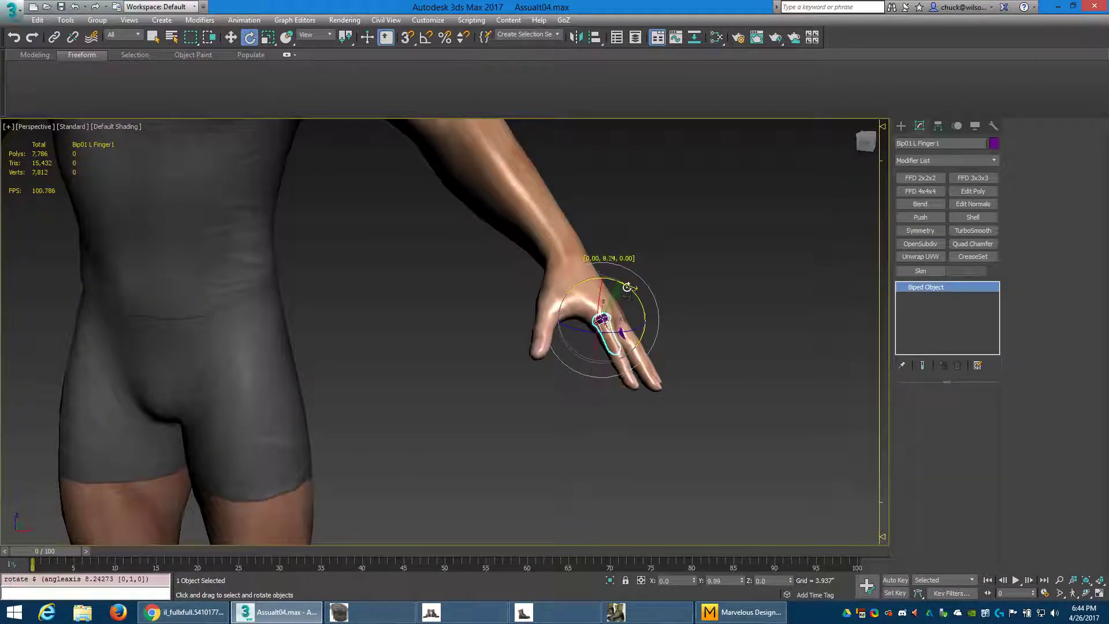
key("shift+z")
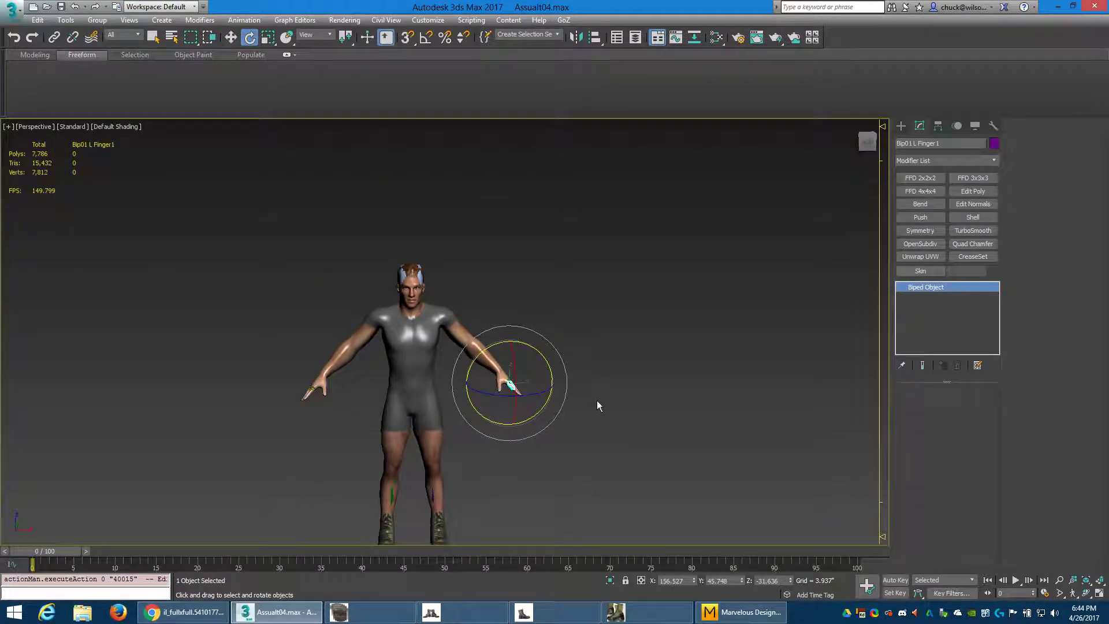
key("shift+z")
Step: Reselect the body mesh and orbit around the legs to inspect the skinning
left_click(586, 398)
key("shift+z")
key("shift+z")
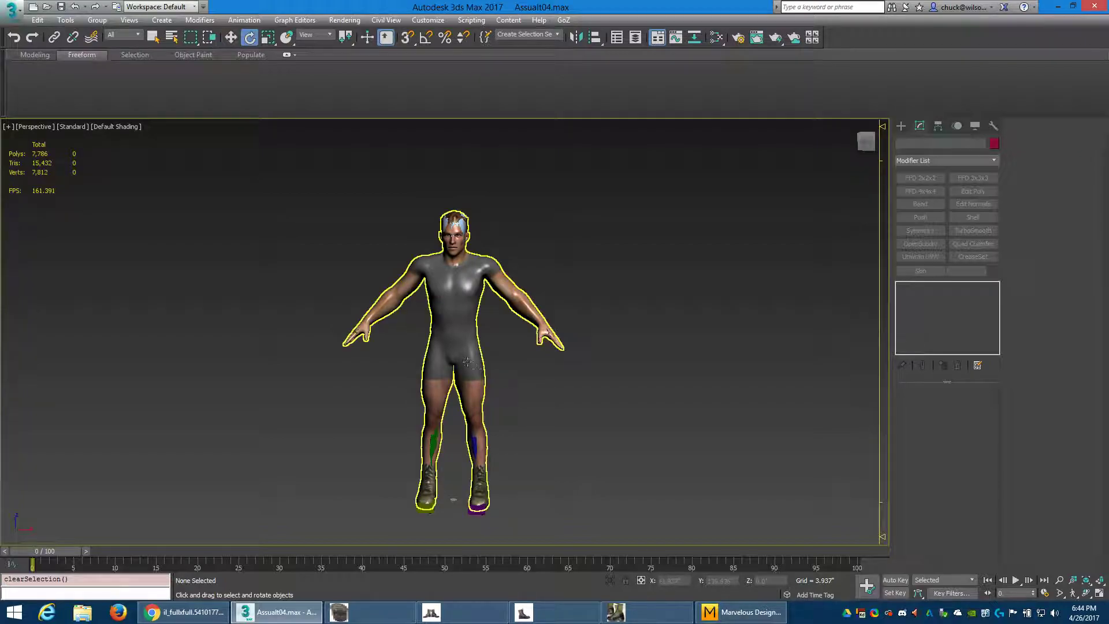
scroll(481, 401, "up", 5)
scroll(468, 387, "up", 2)
scroll(462, 353, "up", 2)
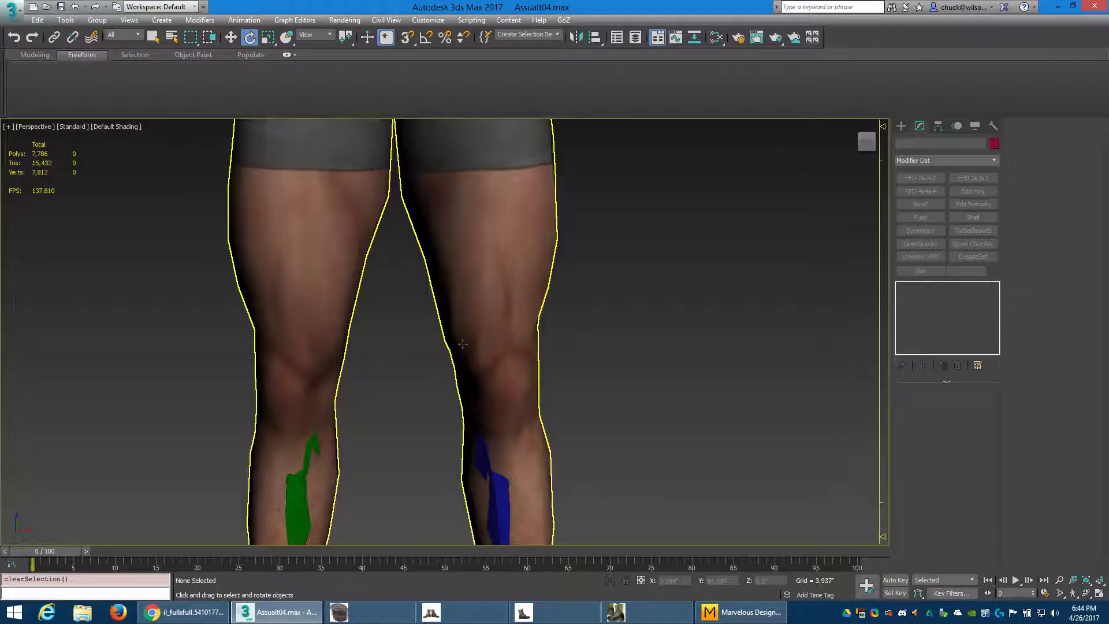
left_click(454, 364)
scroll(473, 370, "up", 1)
mouse_move(494, 370)
middle_mouse_down("alt")
mouse_move(439, 370)
mouse_move(495, 376)
mouse_move(433, 385)
middle_mouse_up("alt")
scroll(471, 350, "down", 4)
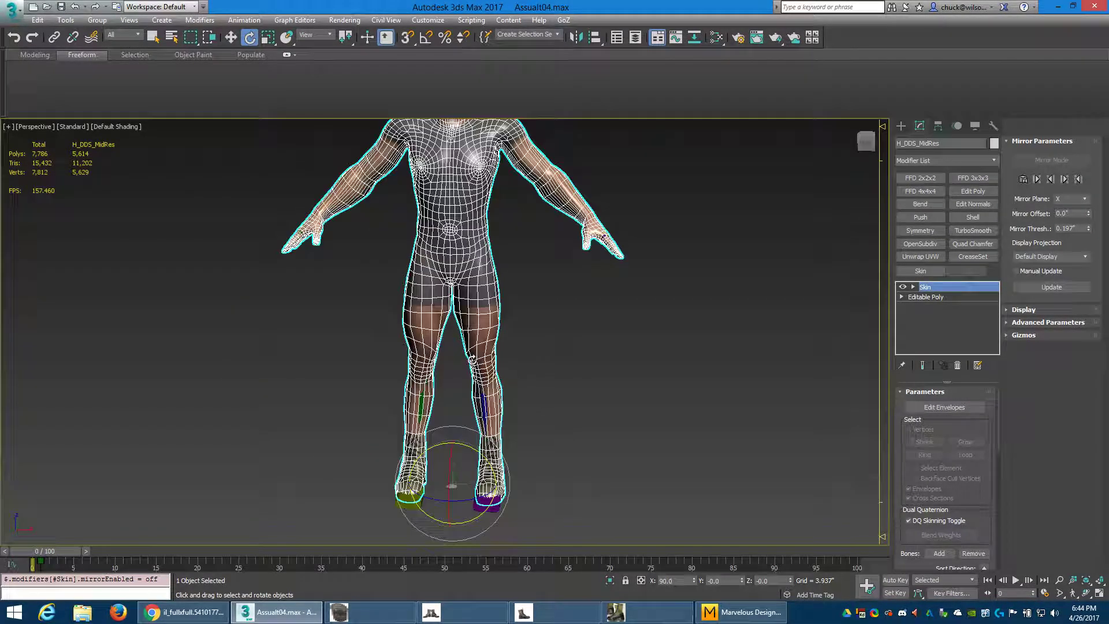
middle_click_drag(482, 353, 472, 352, "alt")
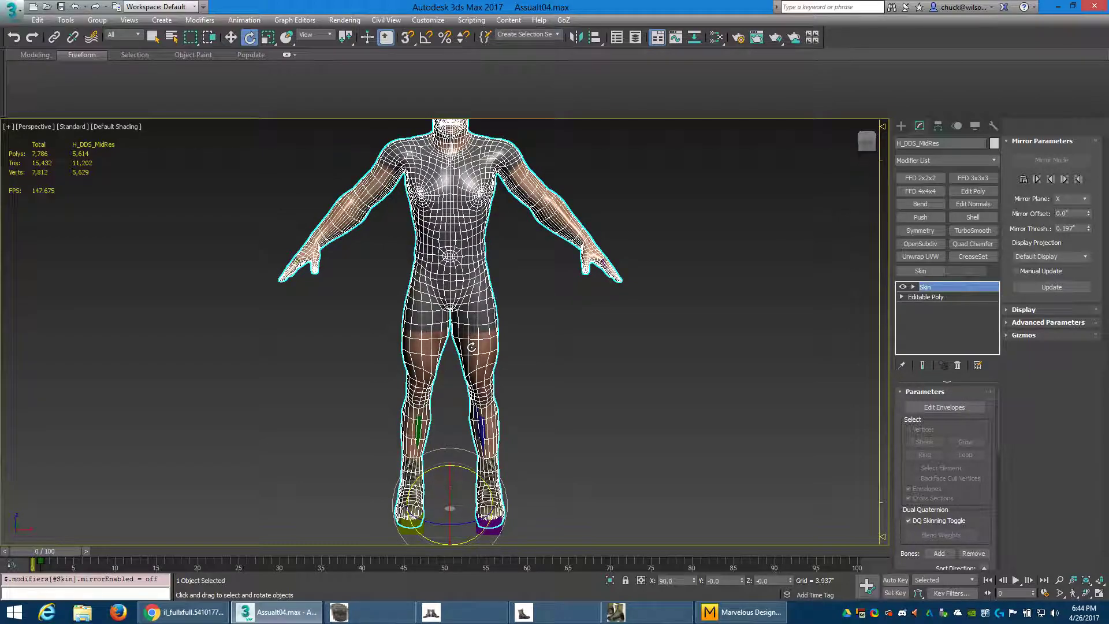
Step: Add TurboSmooth above Editable Poly, collapse it into the base mesh, then reselect Skin
left_click(938, 295)
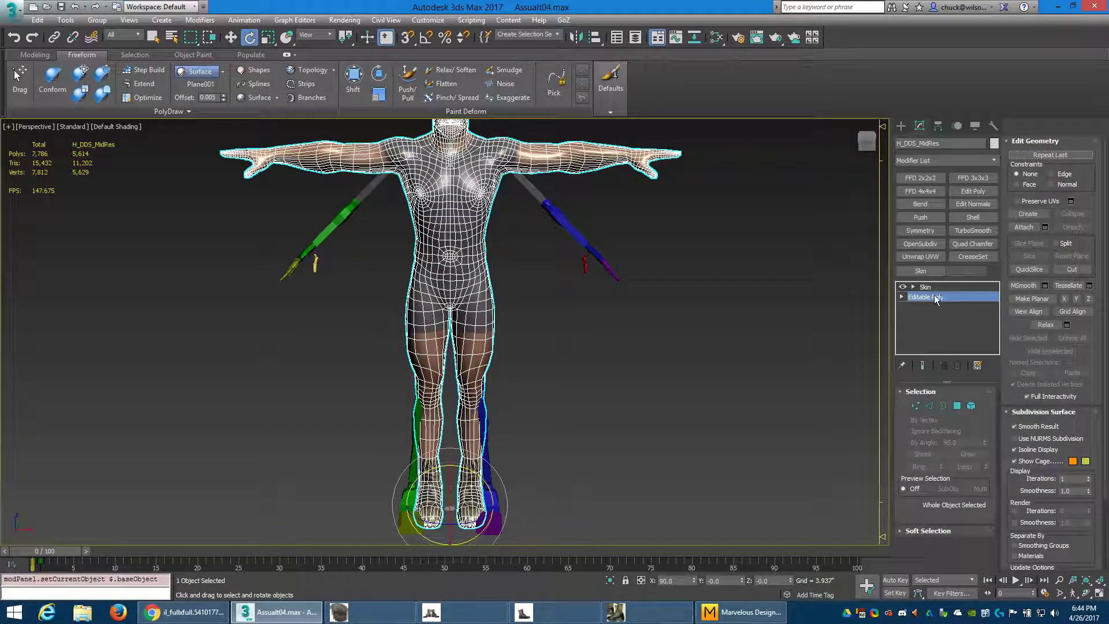
left_click(973, 230)
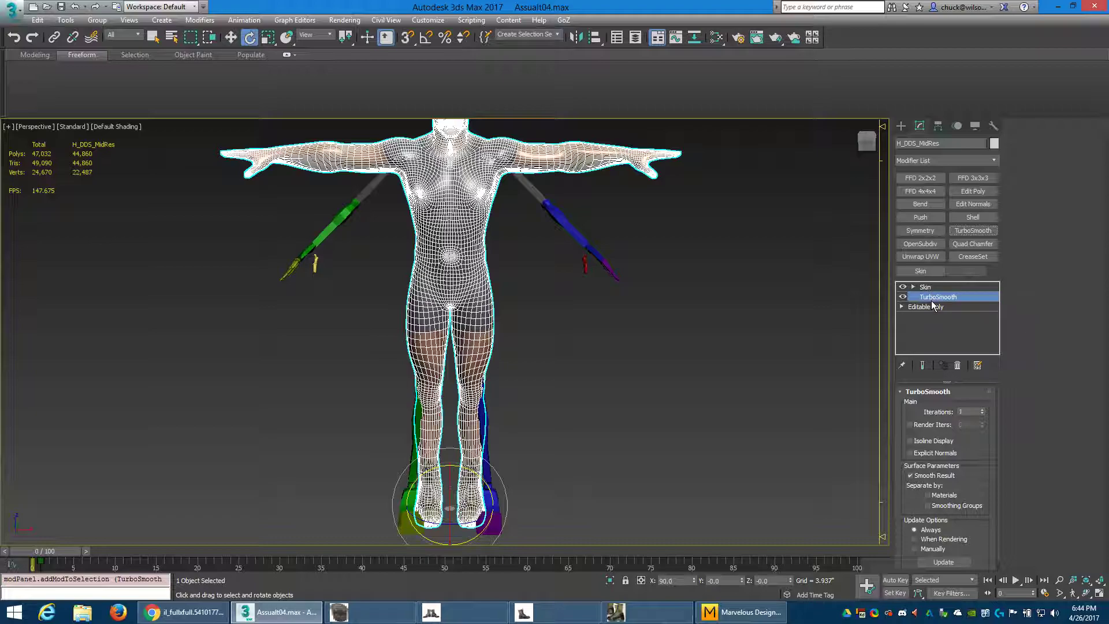
right_click(931, 296)
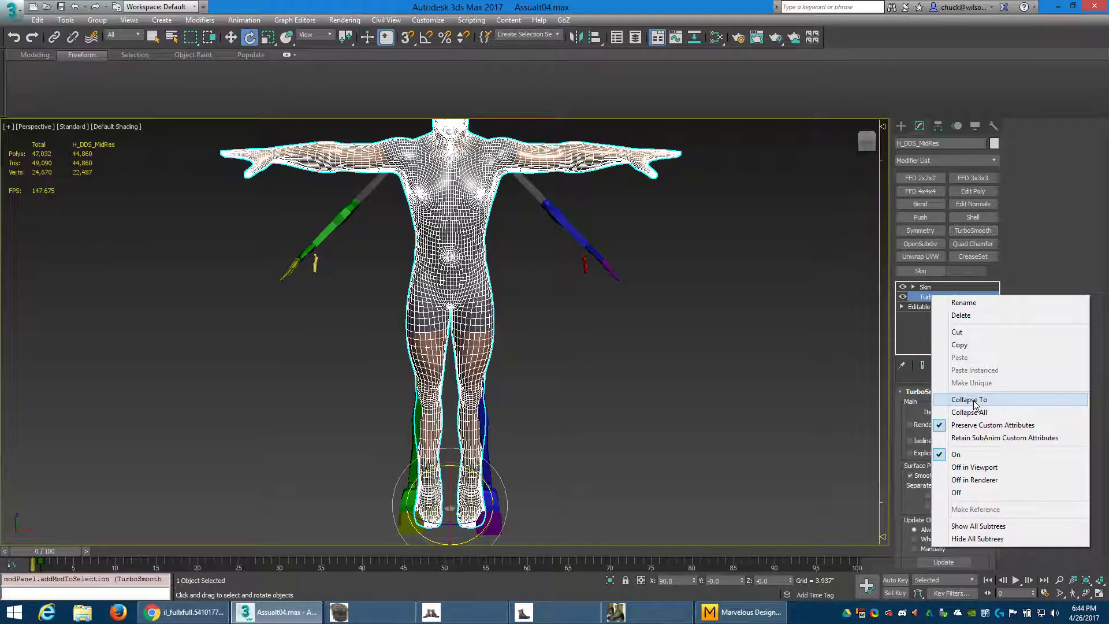
left_click(971, 399)
left_click(927, 296)
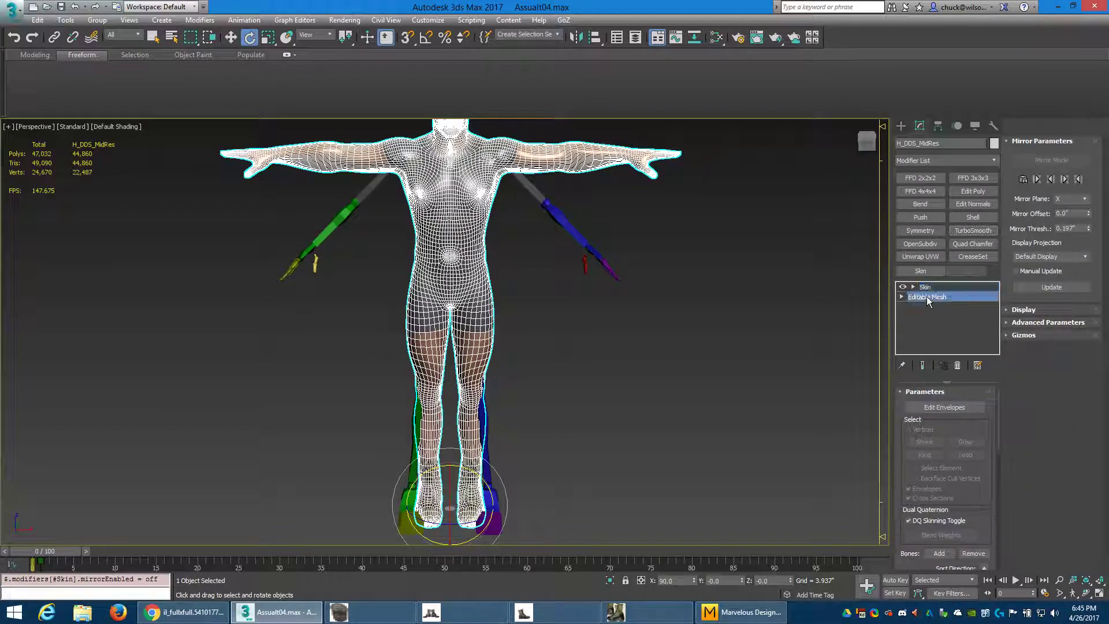
left_click(930, 288)
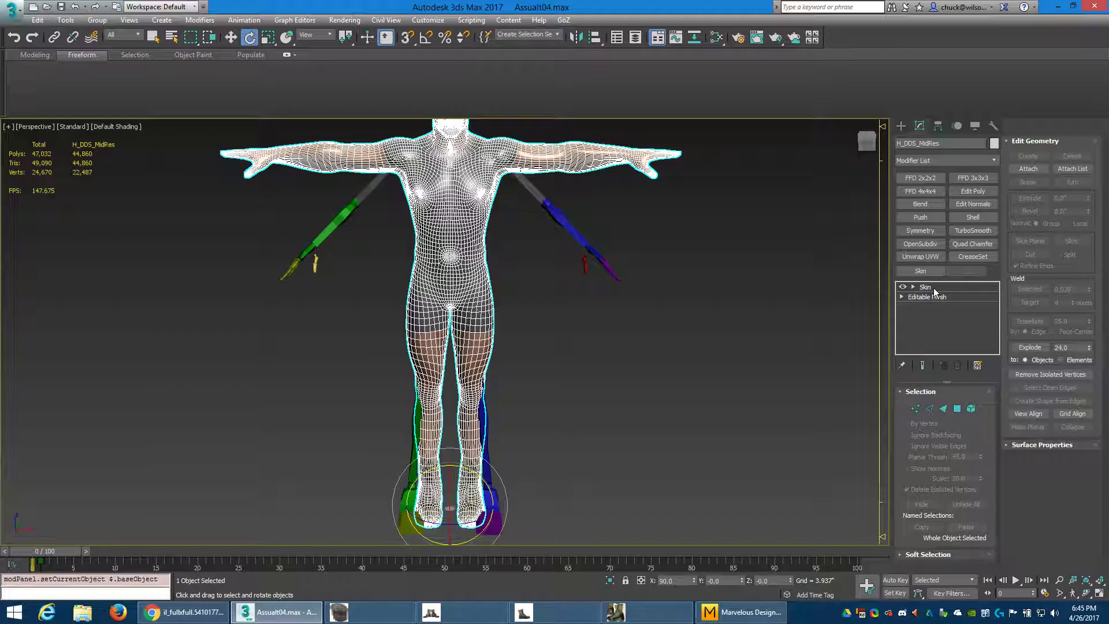
left_click(937, 287)
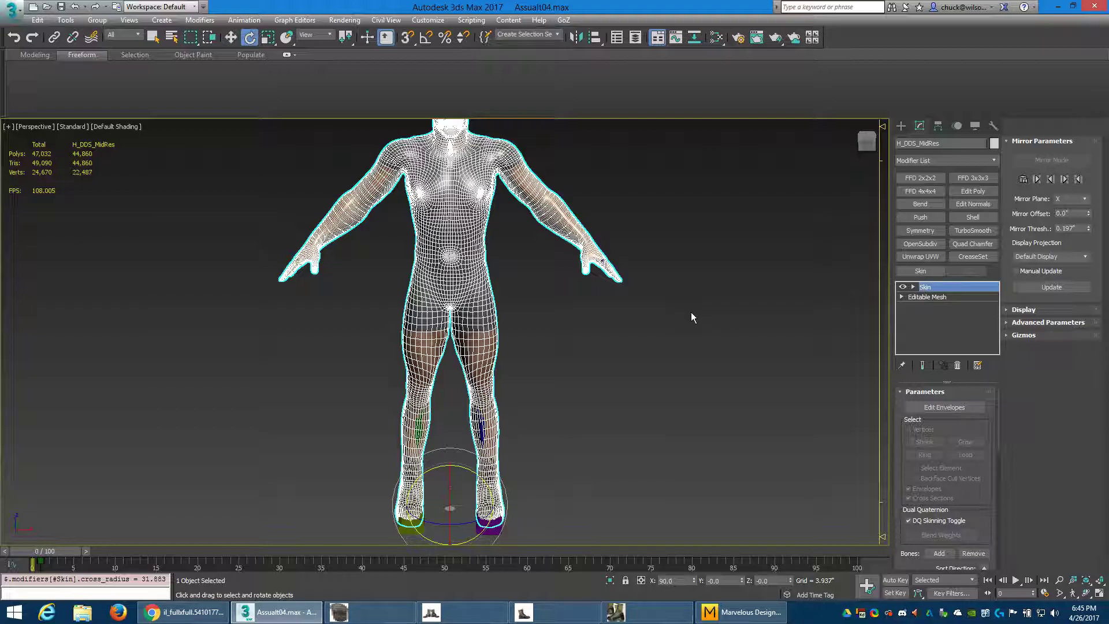
left_click(927, 297)
middle_click_drag(553, 331, 525, 322, "alt")
scroll(522, 324, "down", 2)
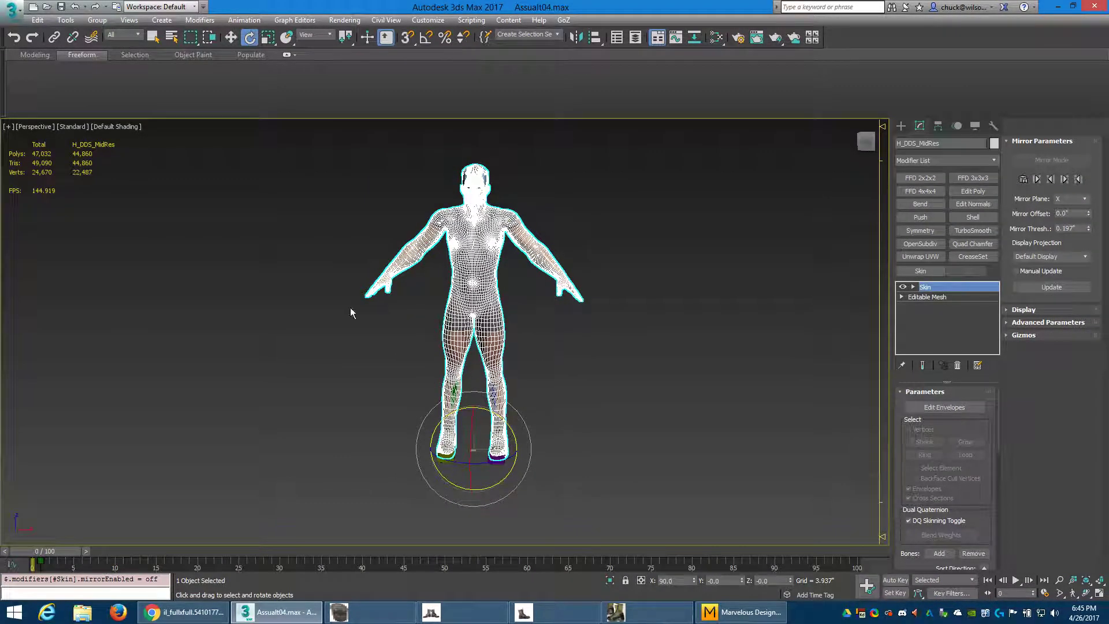
Step: Export the selected body as OpenCOLLADA, overwriting Desktop/youtubetest.DAE with default settings
left_click(11, 11)
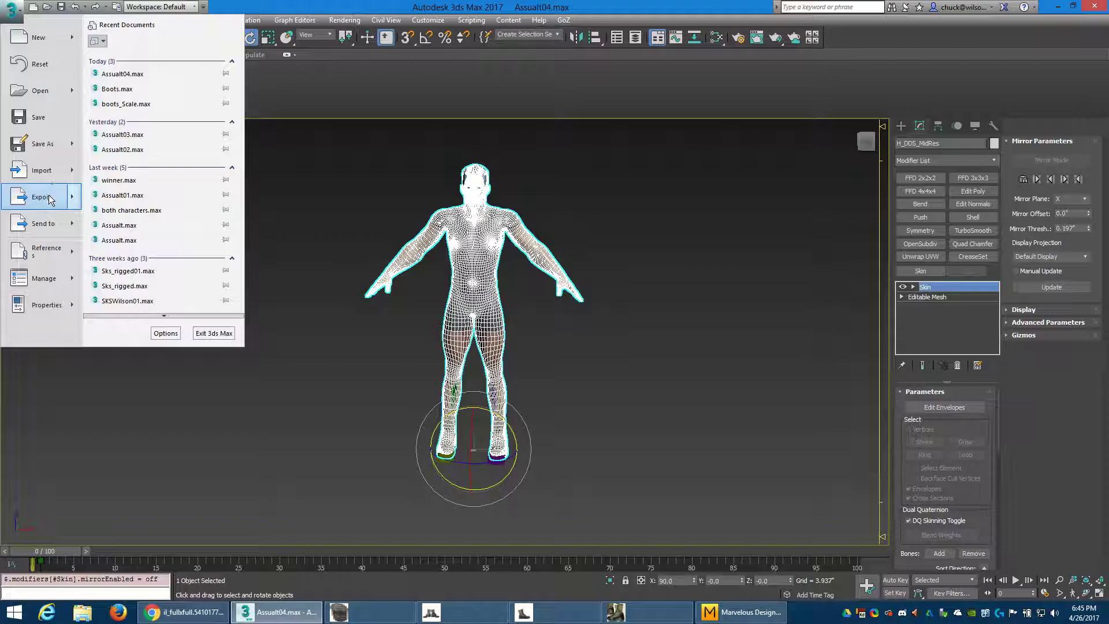
mouse_move(43, 197)
left_click(115, 90)
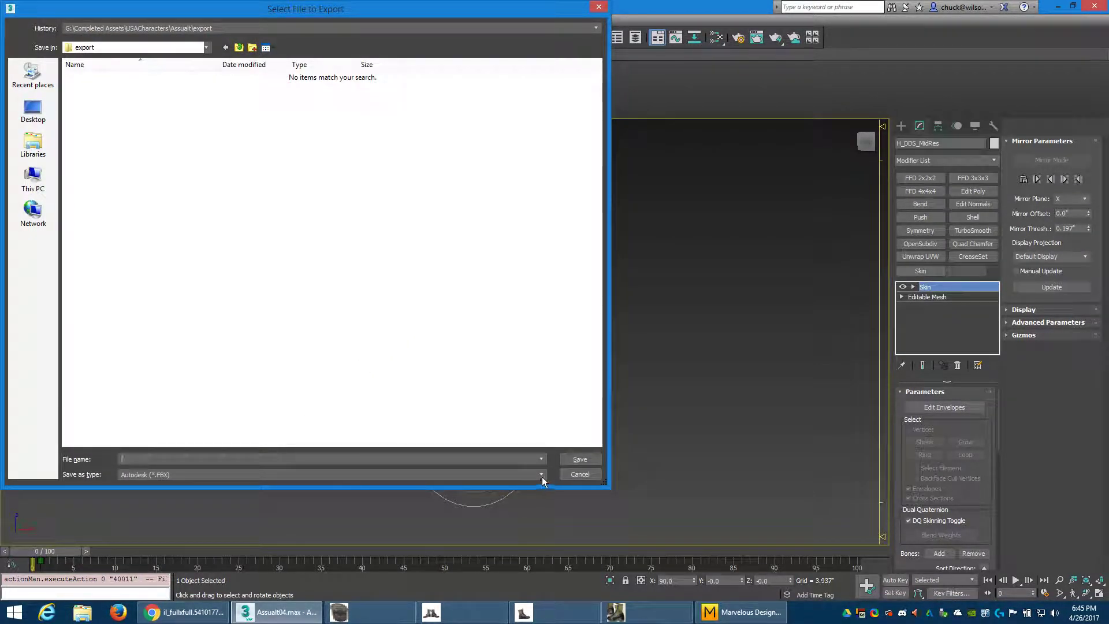
left_click(542, 474)
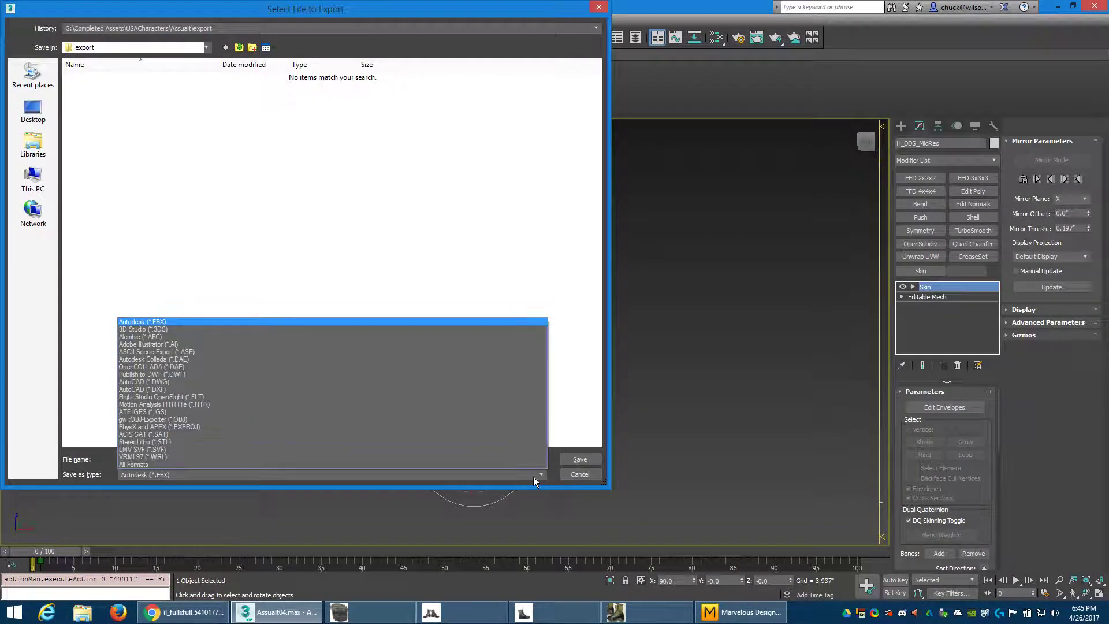
left_click(160, 371)
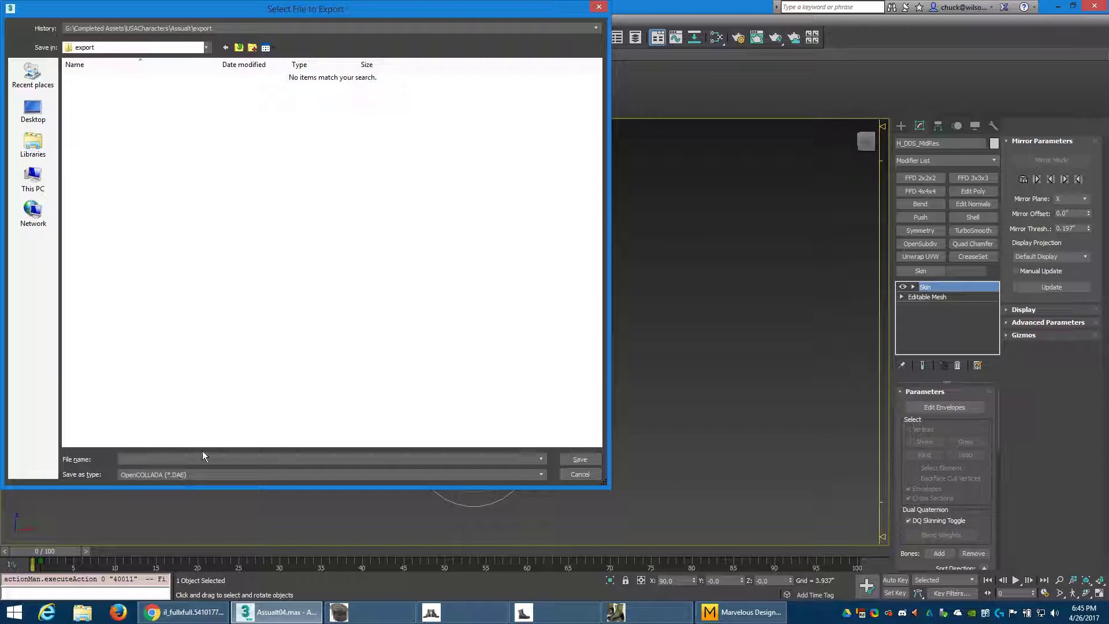
left_click(33, 112)
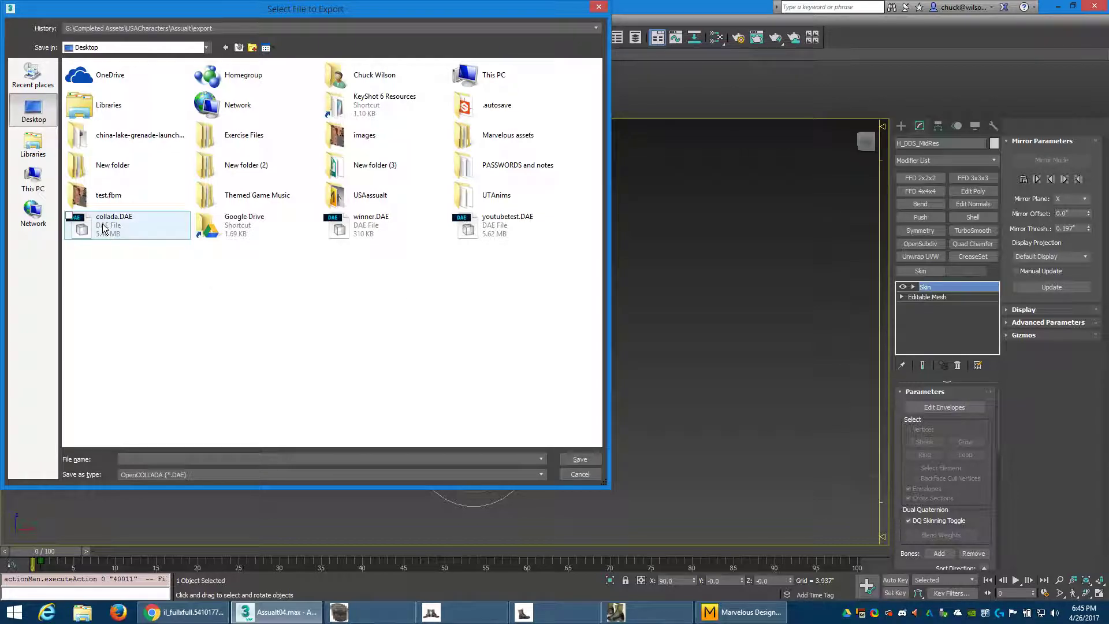
left_click(490, 234)
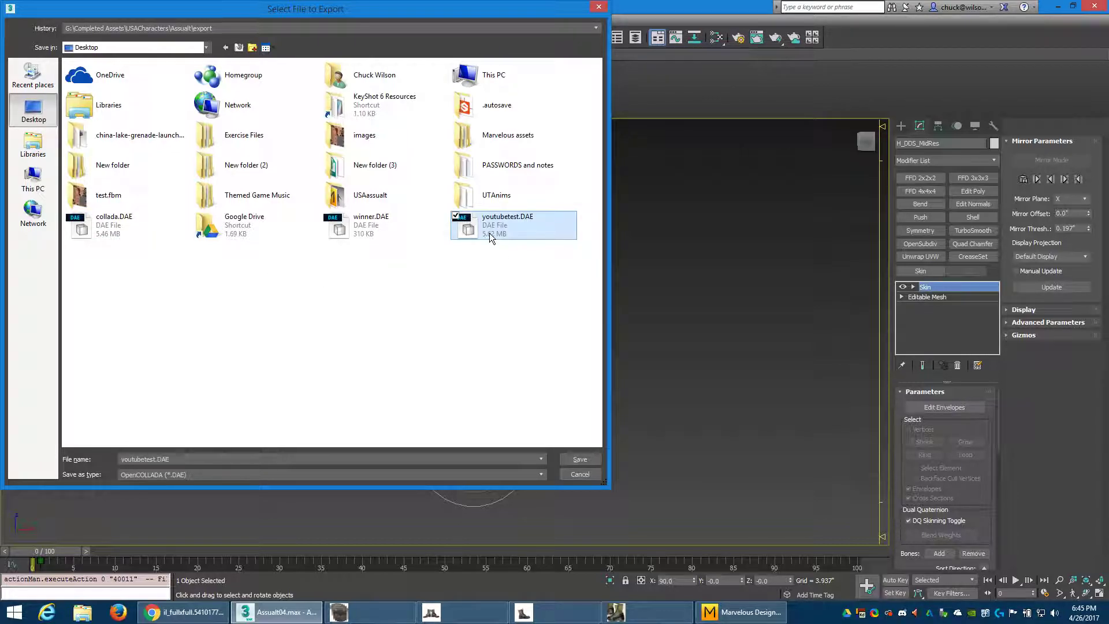
left_click(571, 461)
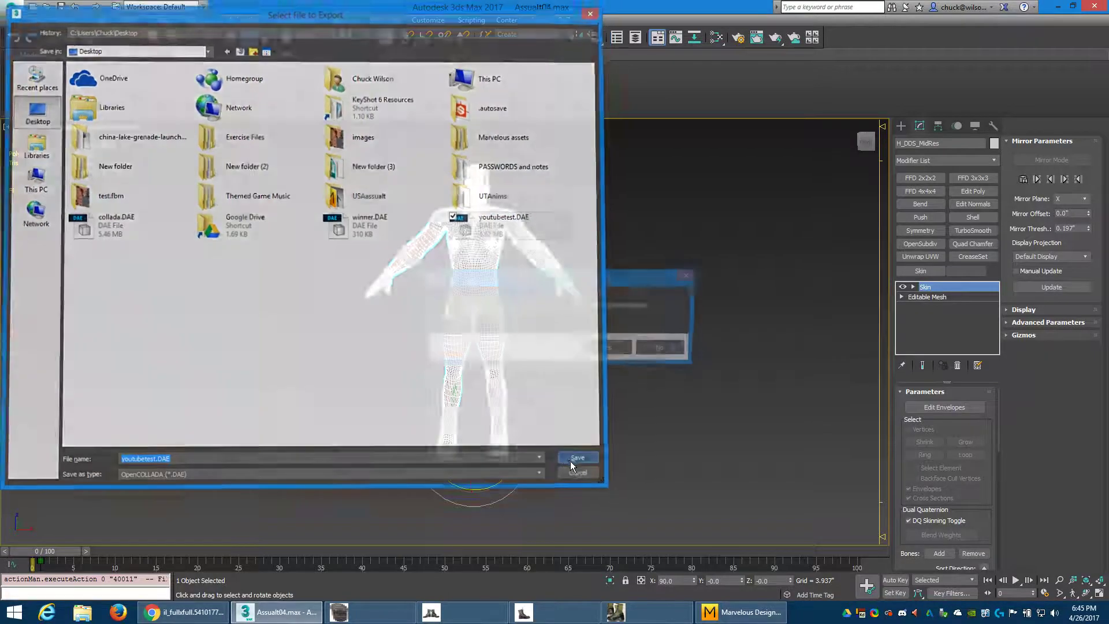
left_click(611, 349)
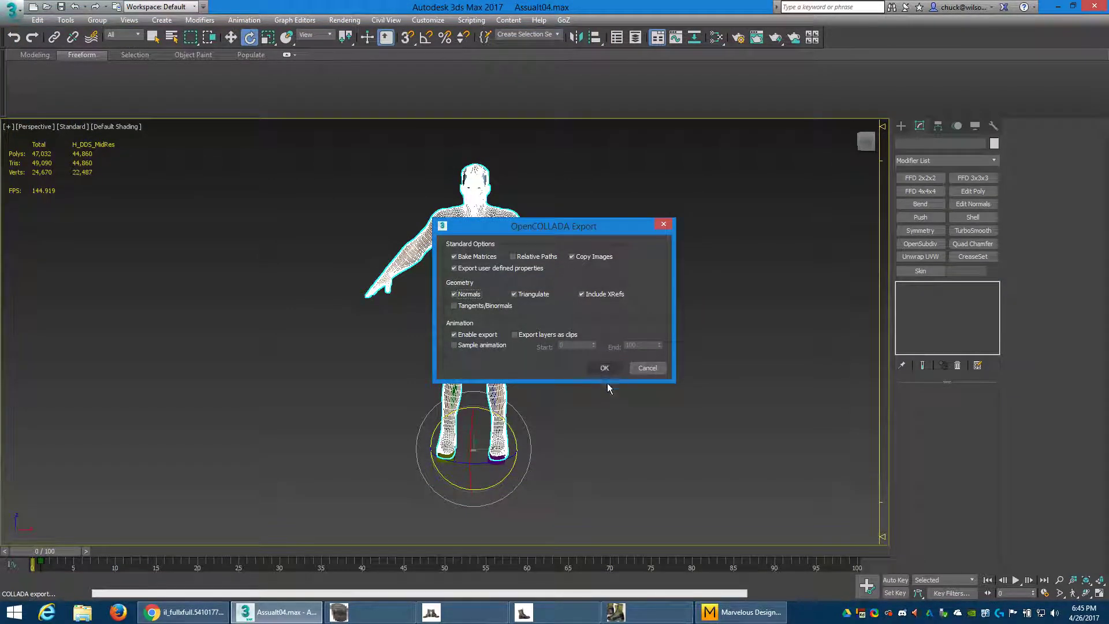
left_click(608, 369)
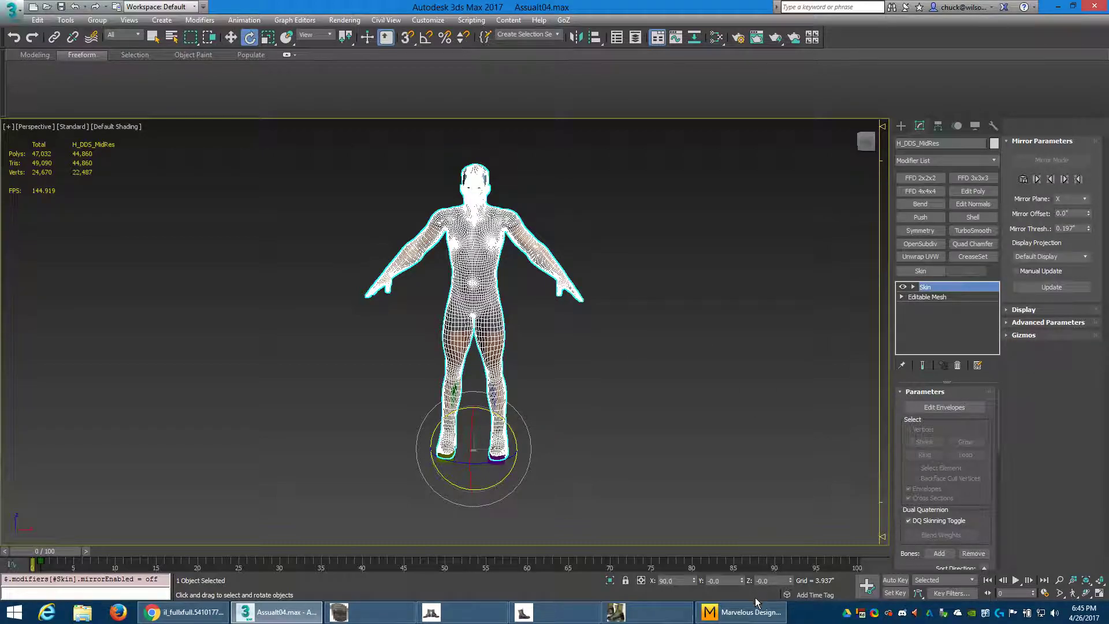
Step: In Marvelous Designer, load USA_Army_Shirt from the Library without saving the empty scene
left_click(755, 599)
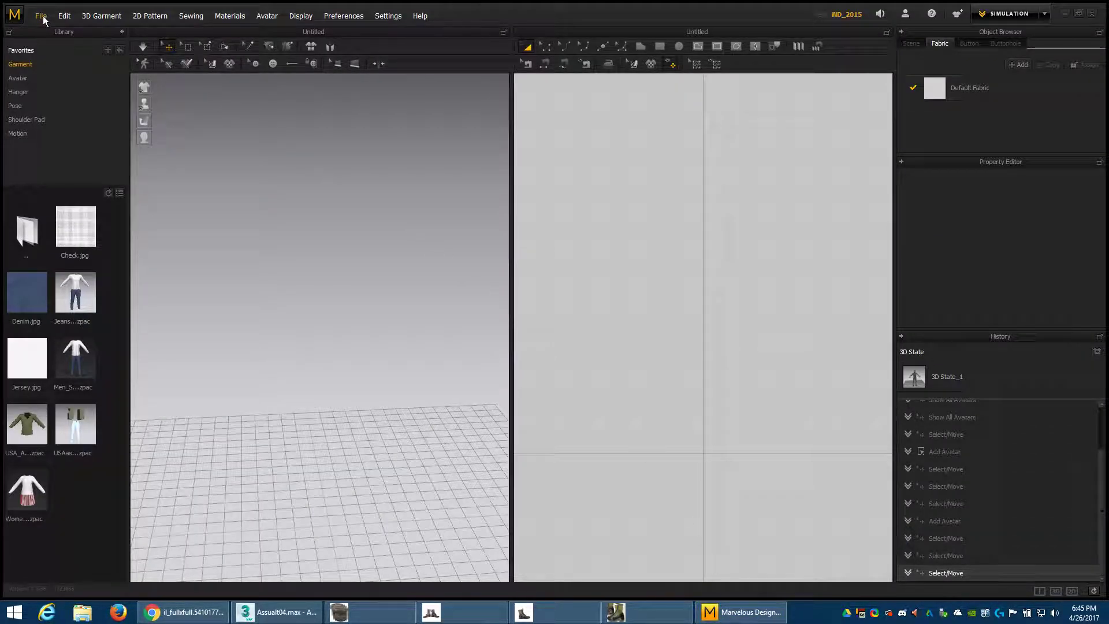
left_click(44, 19)
mouse_move(49, 132)
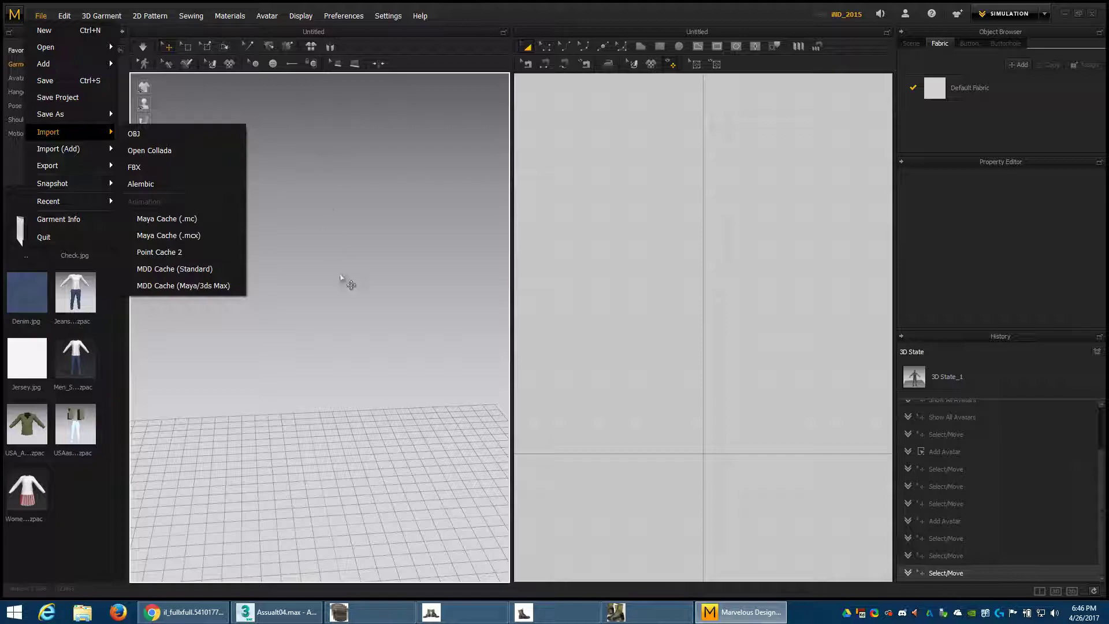
left_click(359, 332)
mouse_move(27, 425)
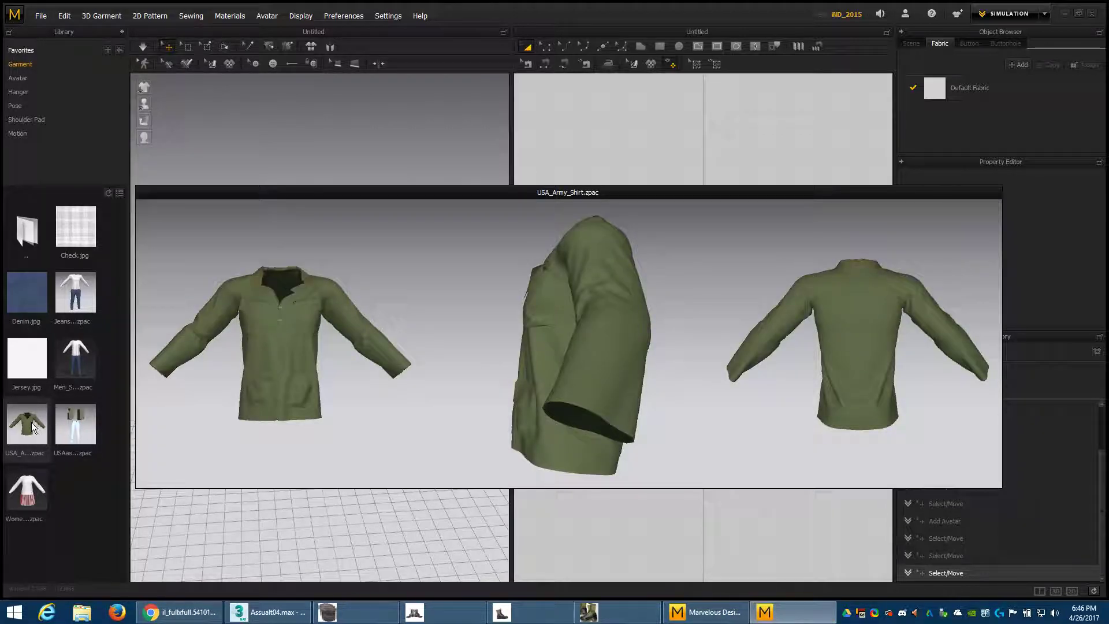
double_click(33, 427)
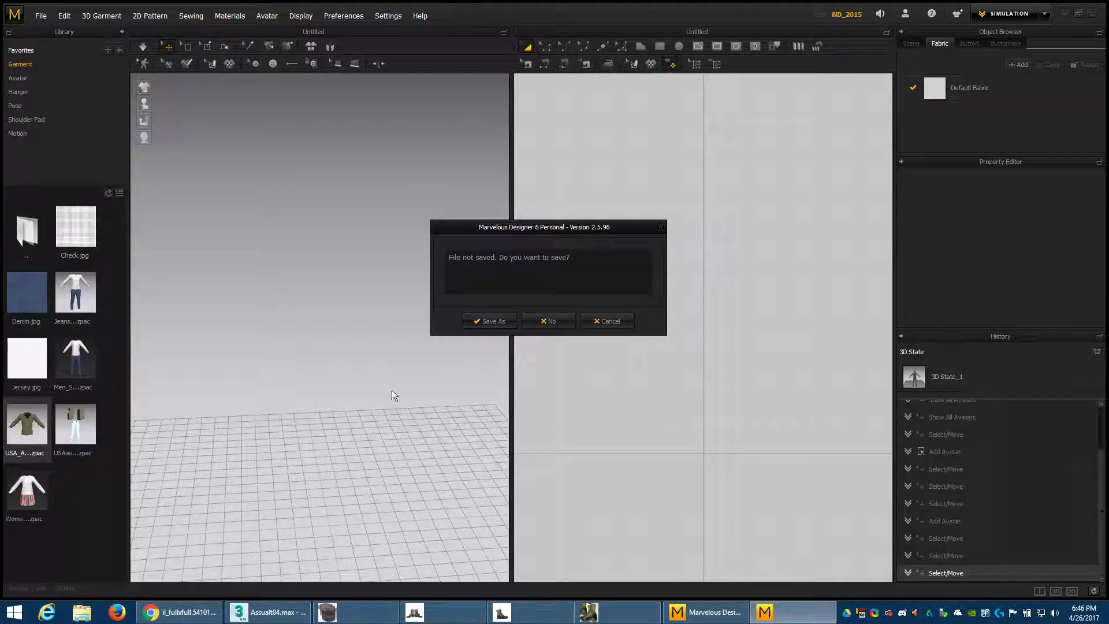
left_click(550, 321)
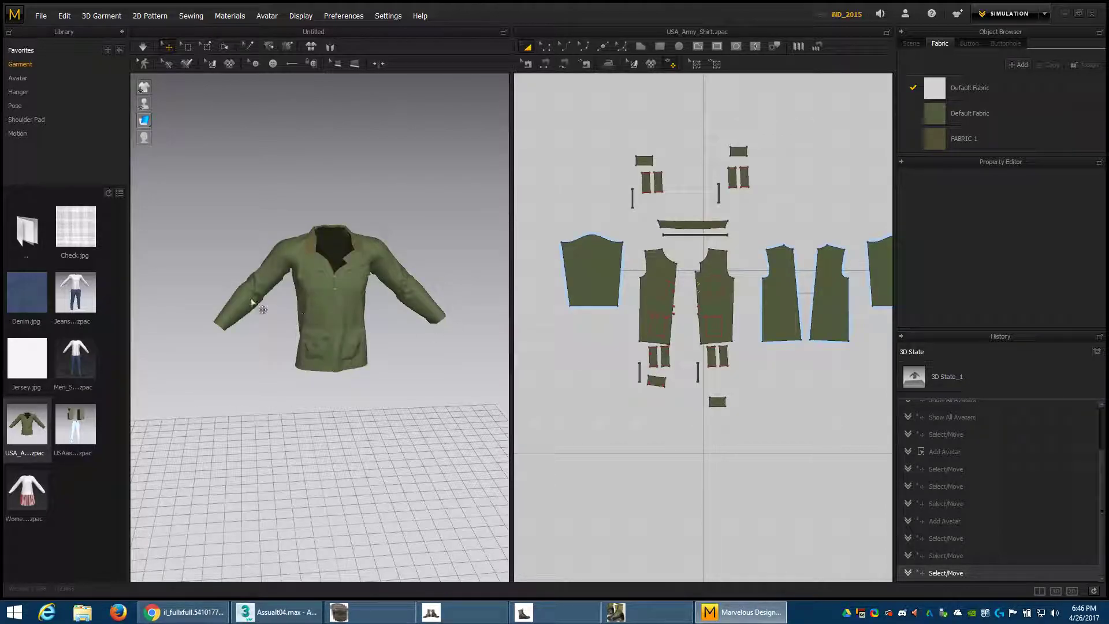
left_click(416, 356)
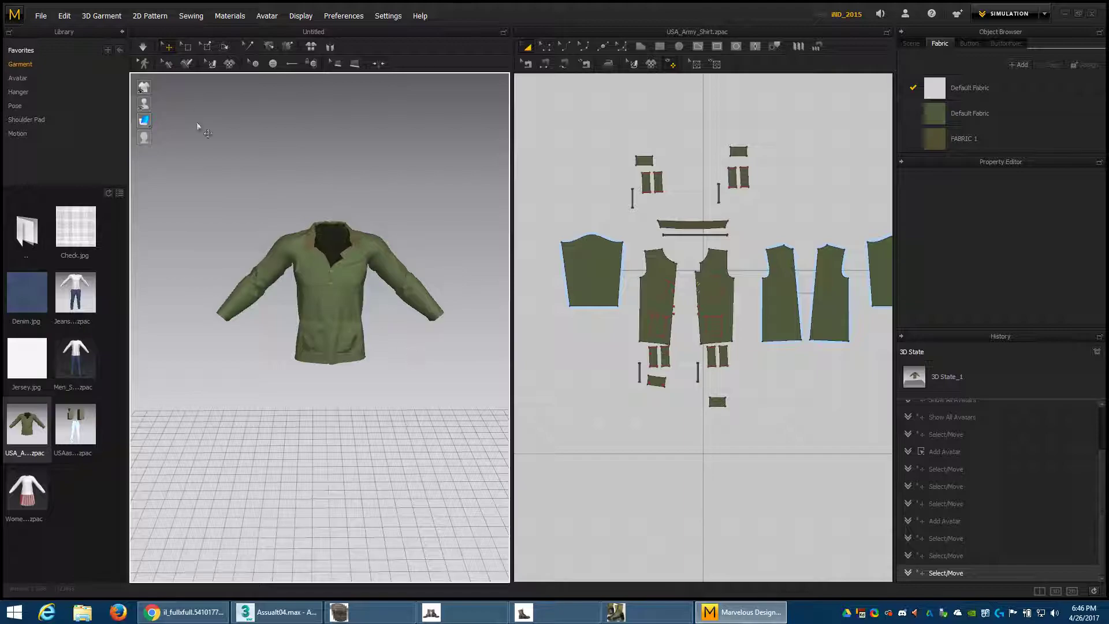
left_click(41, 16)
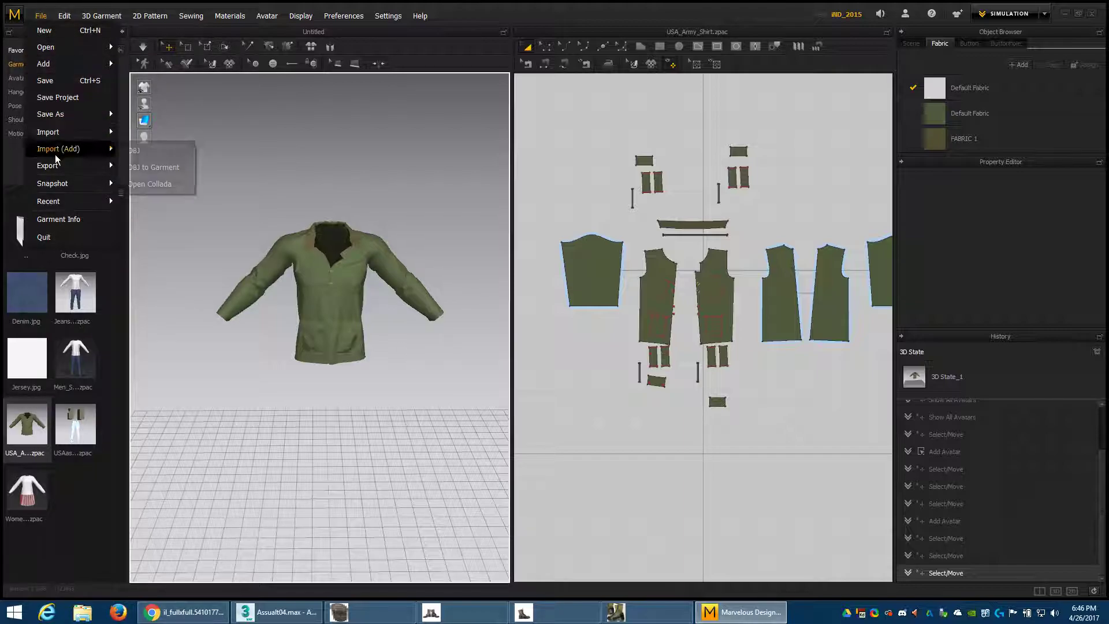
Step: Import youtubetest.DAE via Open Collada as an avatar in inches, selecting the scale value
left_click(150, 184)
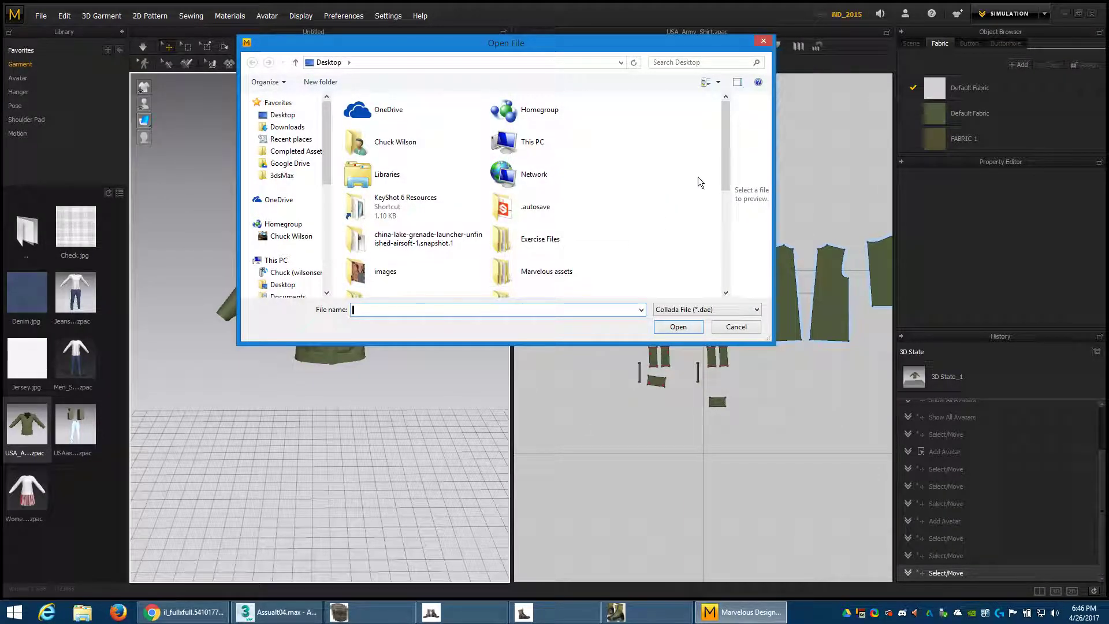
left_click_drag(724, 131, 724, 226)
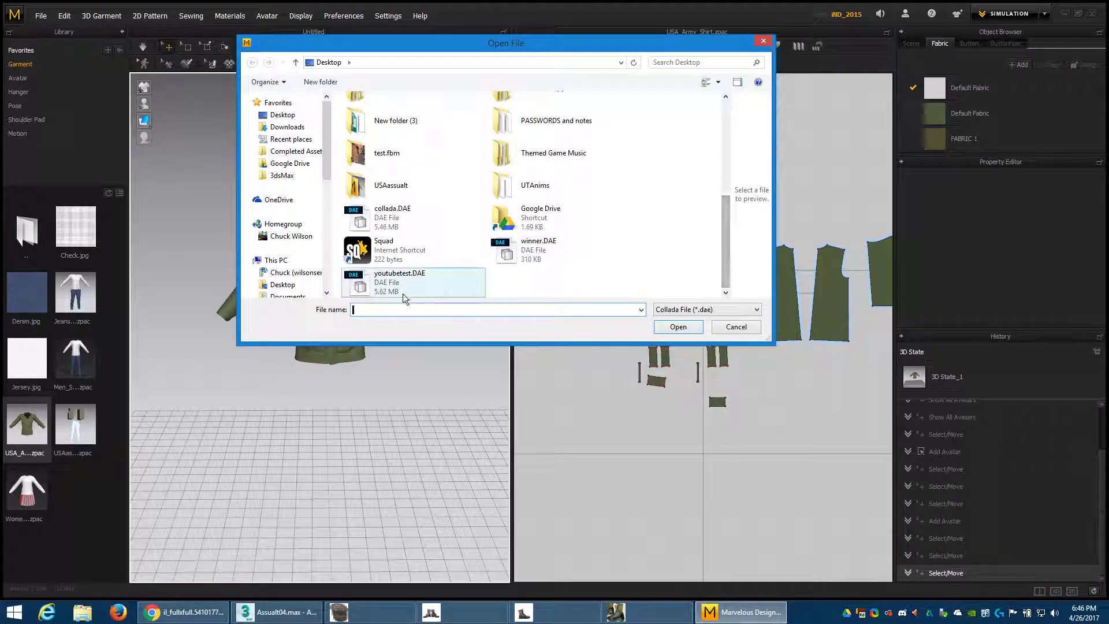
left_click(391, 288)
left_click(679, 327)
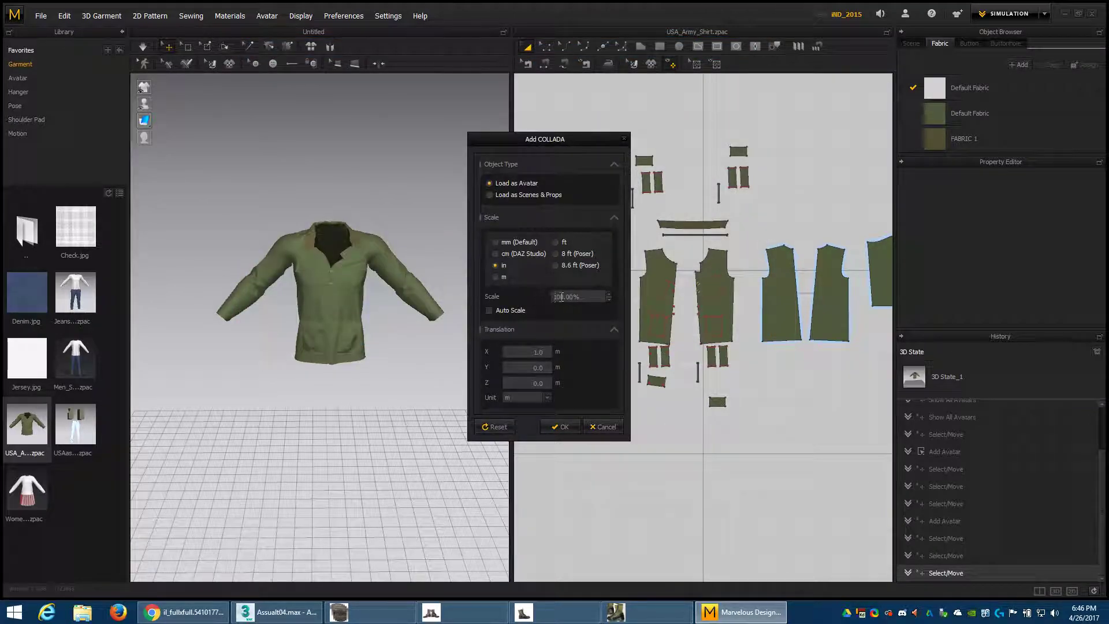
left_click_drag(581, 295, 600, 296)
Step: Confirm the avatar import, then swap in the third built-in male avatar via Avatar Editor
left_click(560, 427)
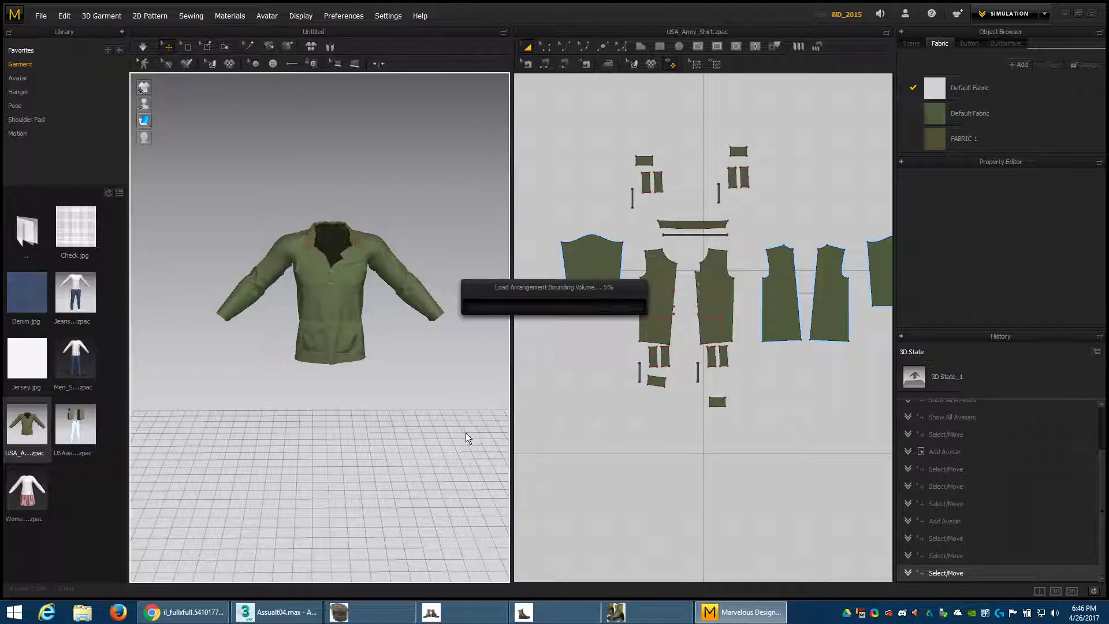
scroll(405, 385, "down", 2)
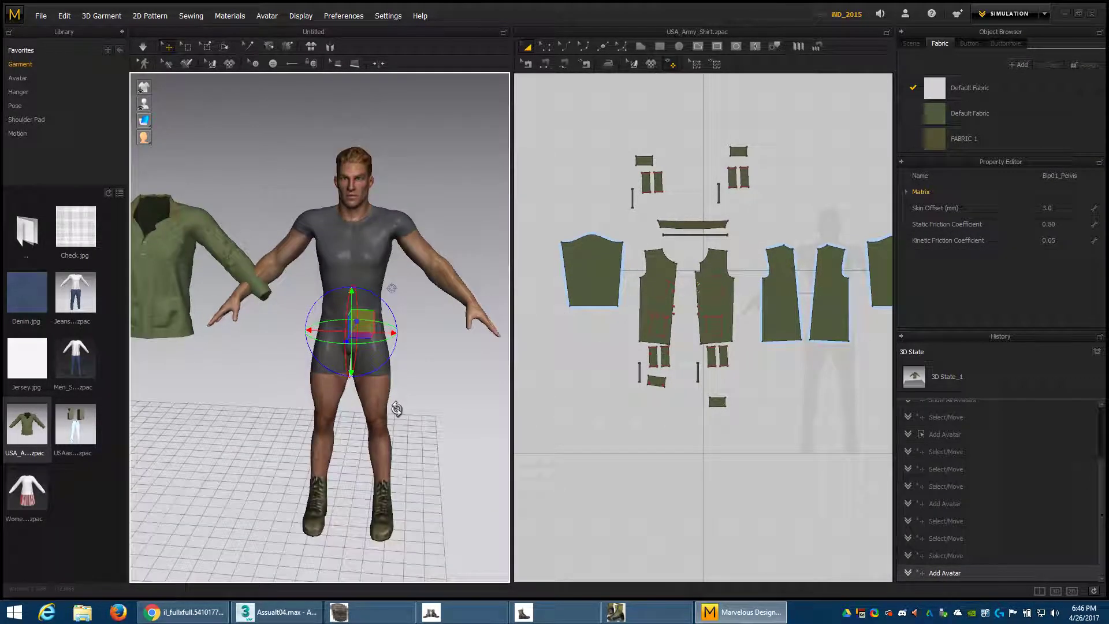
right_click_drag(386, 401, 370, 393)
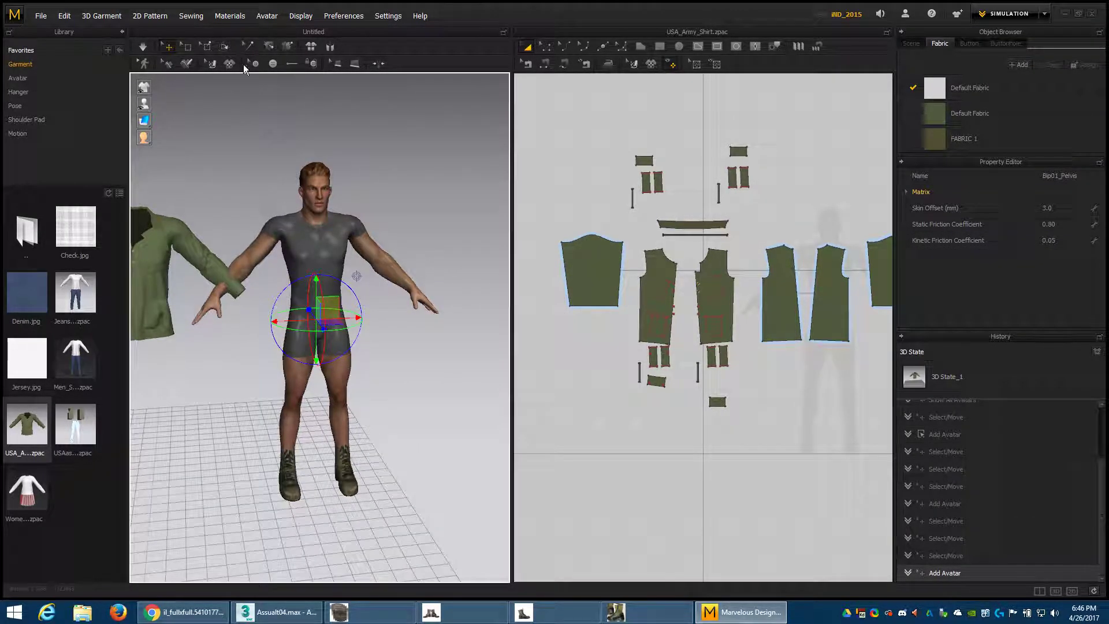
left_click(268, 16)
left_click(287, 119)
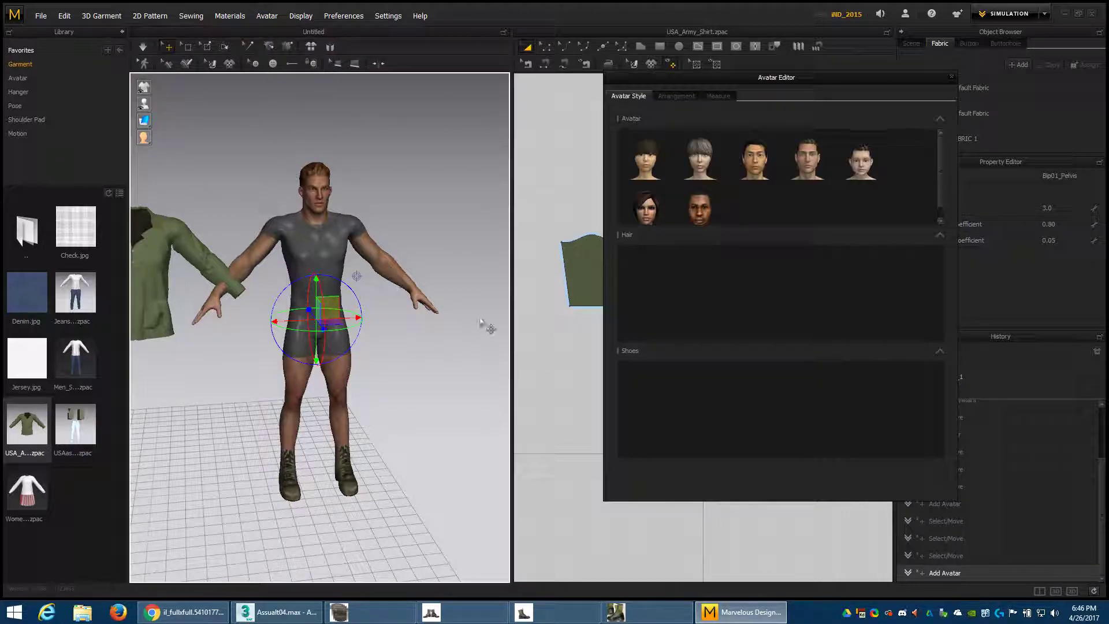
left_click(758, 162)
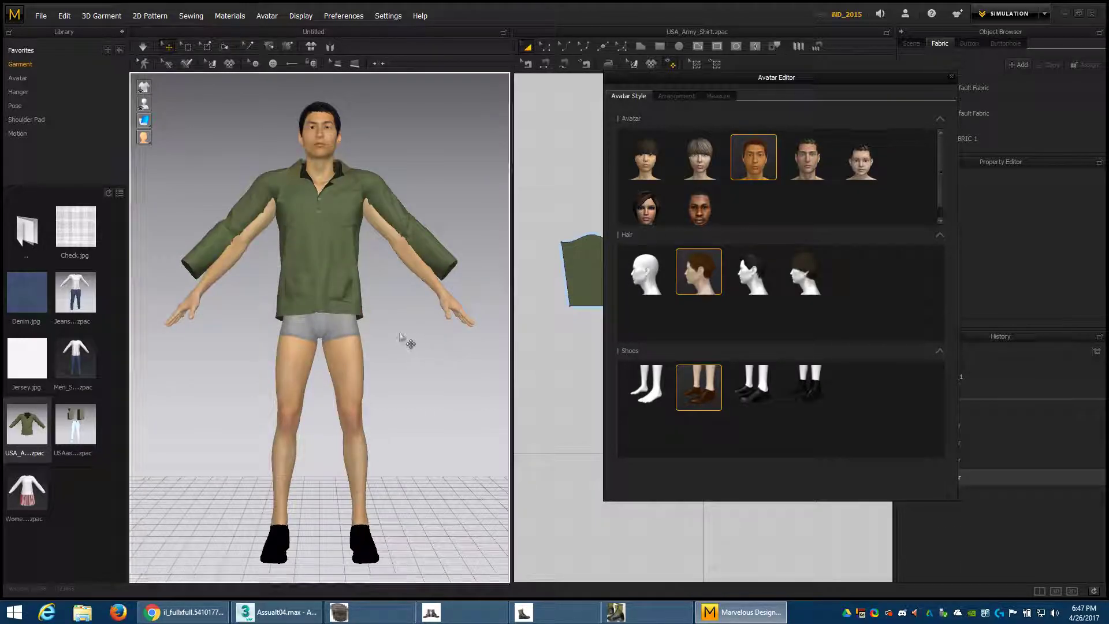
right_click_drag(403, 339, 371, 317)
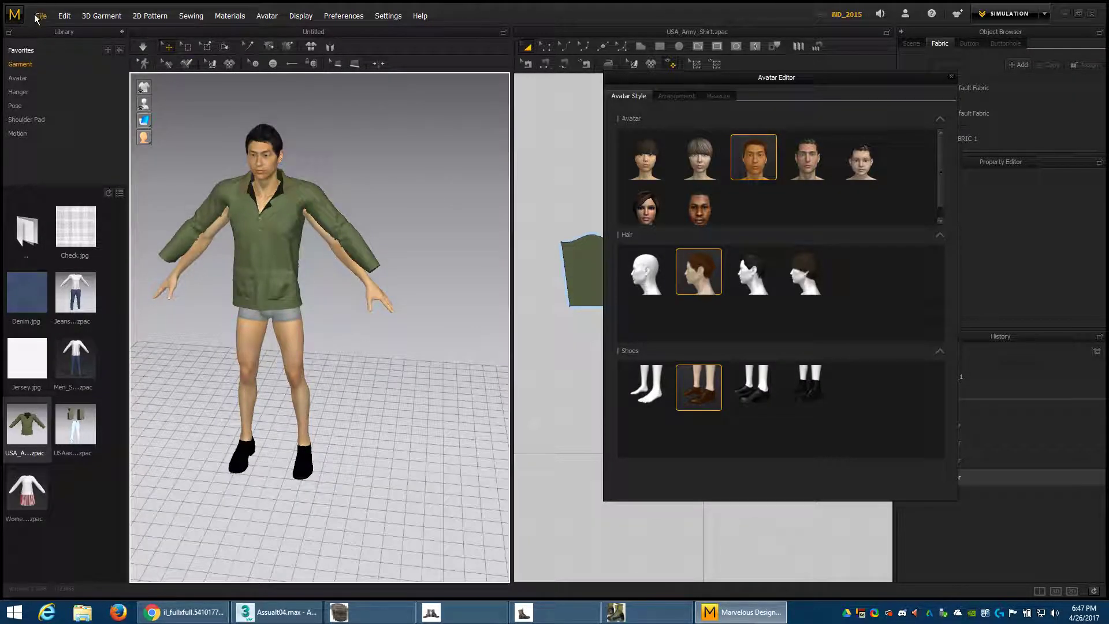
Step: Import youtubetest.DAE again through Open Collada with Scale set to 4.2%
left_click(41, 16)
mouse_move(58, 149)
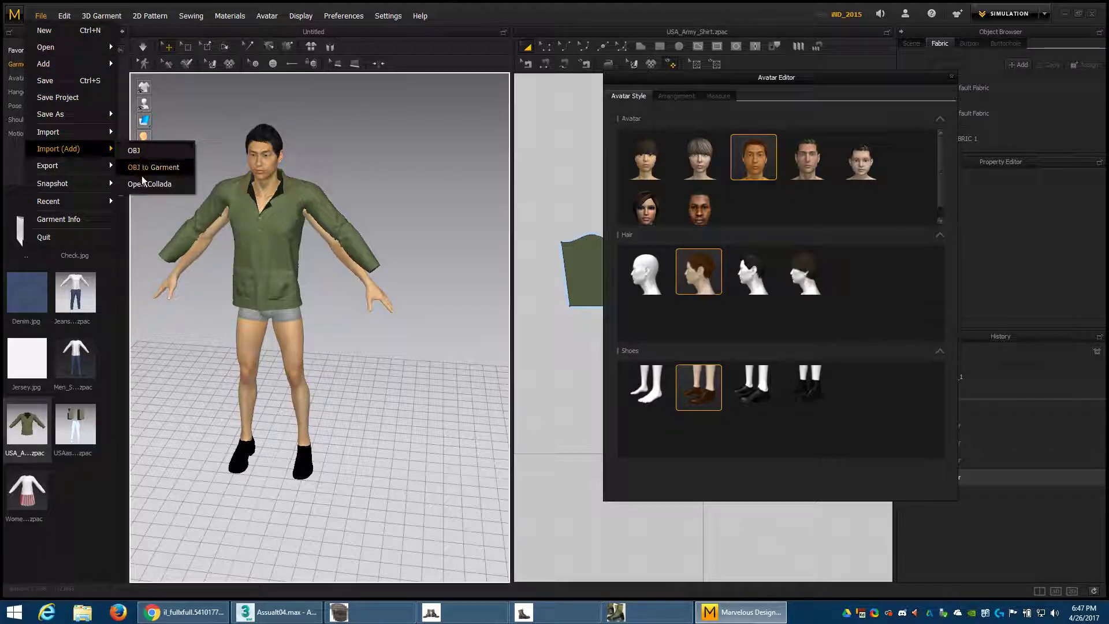
left_click(149, 184)
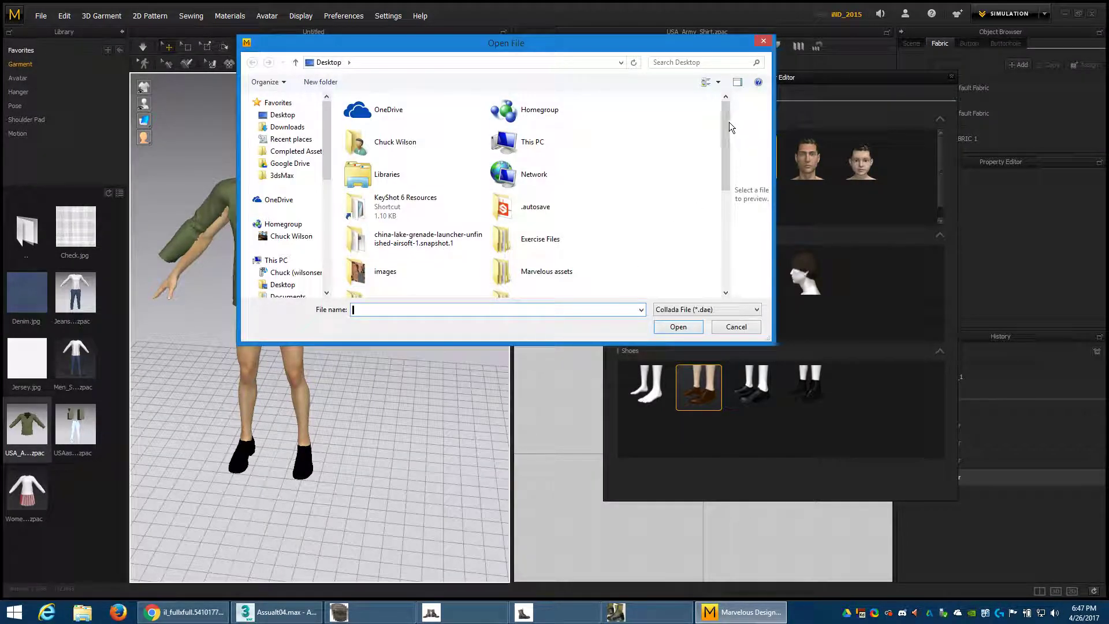
left_click_drag(726, 130, 726, 225)
left_click(375, 283)
left_click(688, 327)
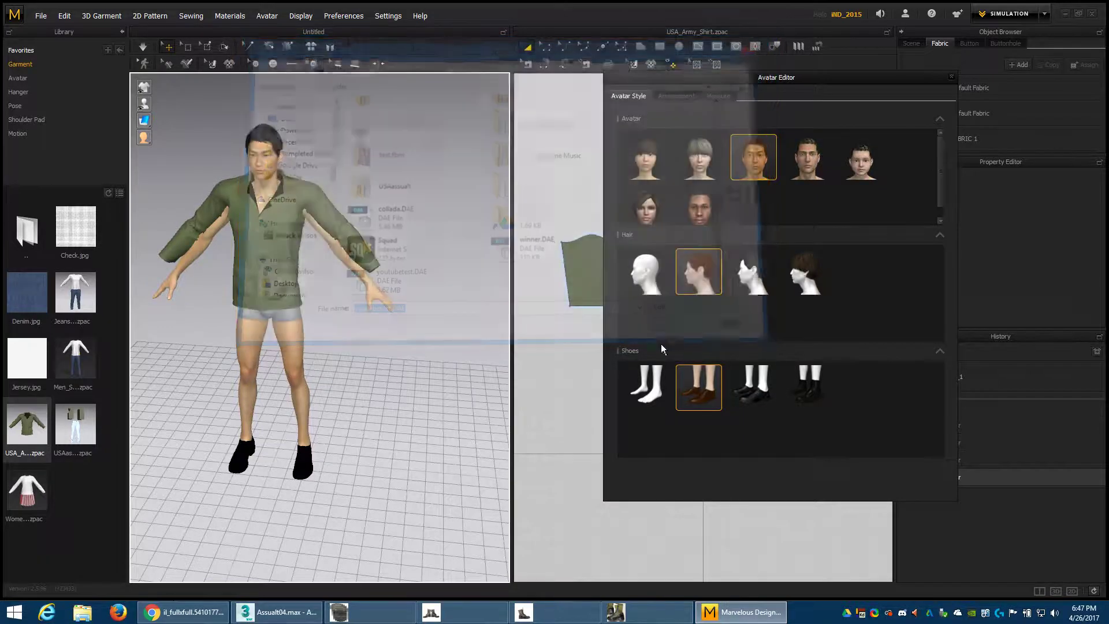
double_click(566, 294)
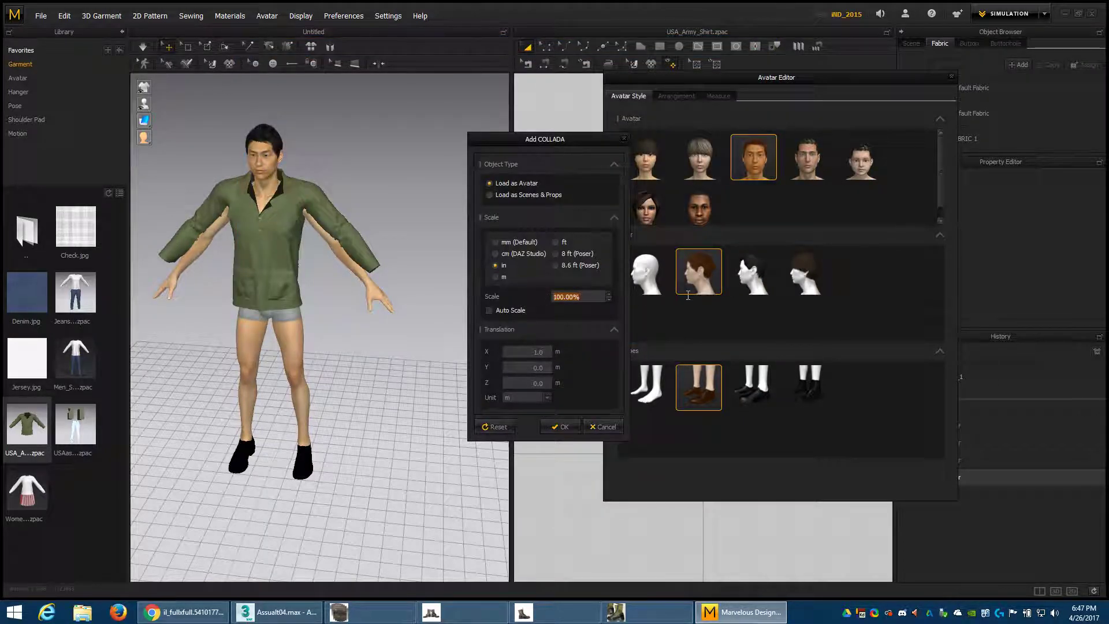
type("4.2")
left_click(564, 427)
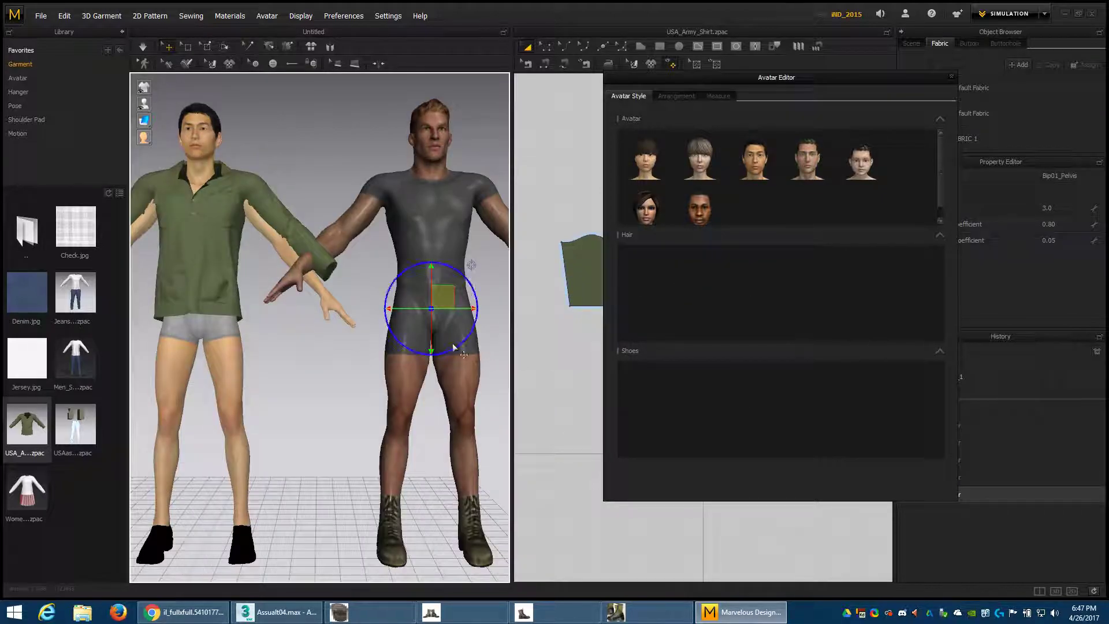
Step: Zoom out and orbit to view both avatars, then deselect the pelvis
scroll(428, 296, "down", 2)
scroll(413, 283, "down", 1)
scroll(402, 271, "down", 1)
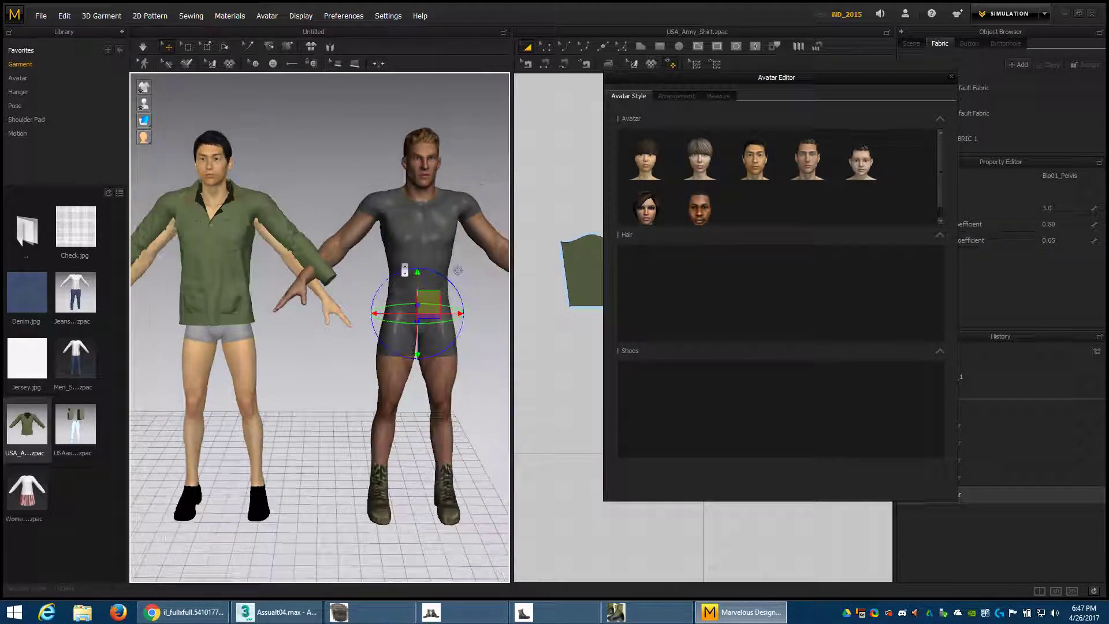
right_click_drag(395, 265, 412, 265)
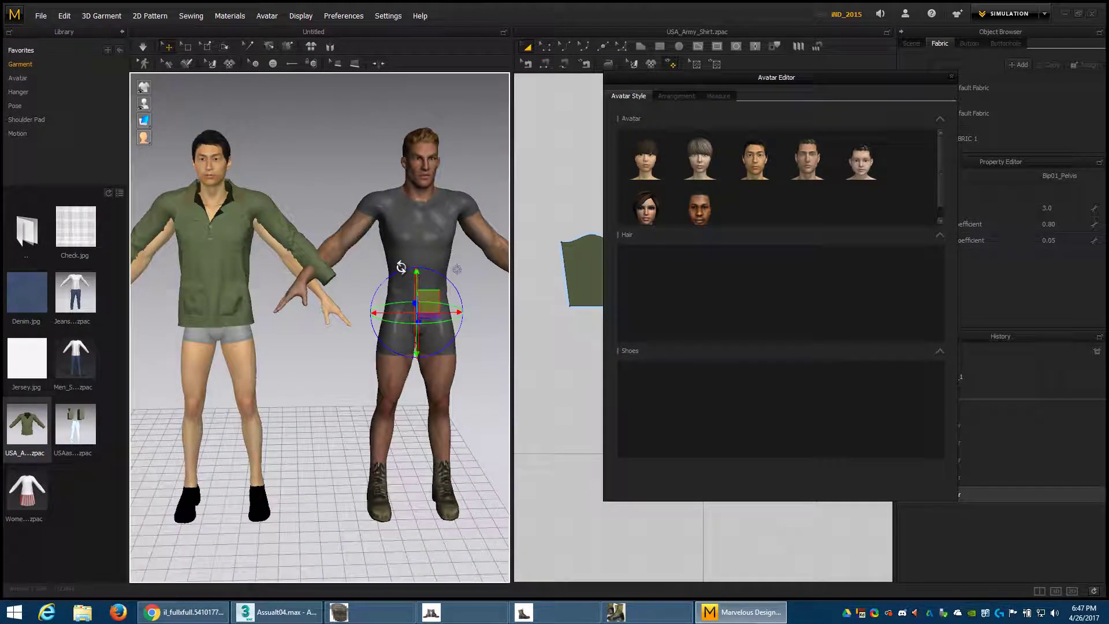
left_click(243, 373)
Step: Remove both avatars from the scene, leaving only the army shirt
left_click(317, 338)
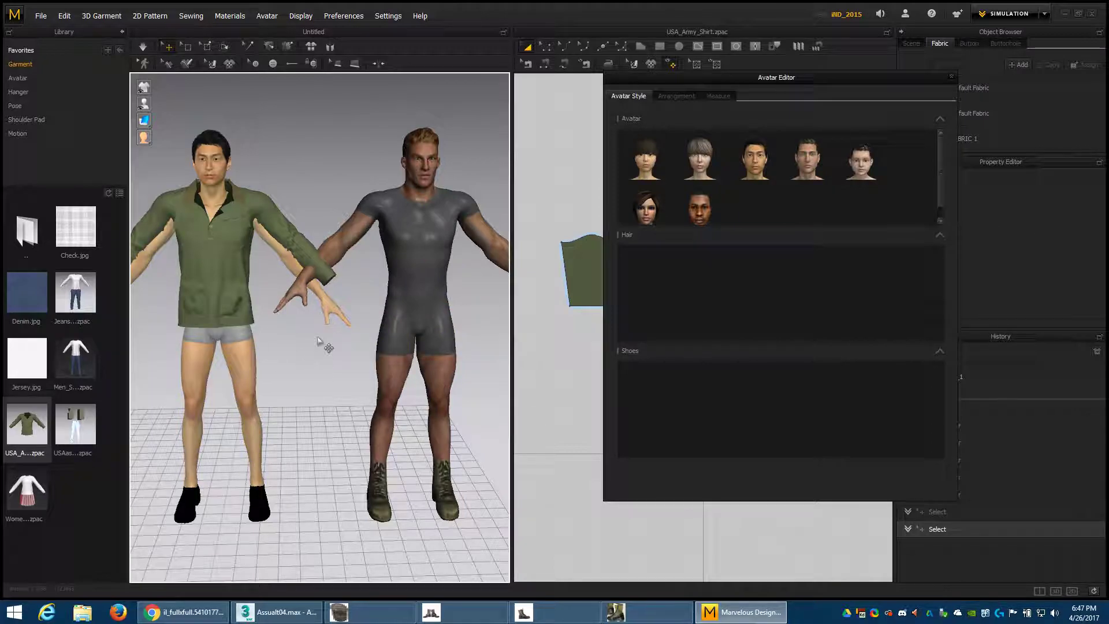
left_click(271, 15)
left_click(289, 49)
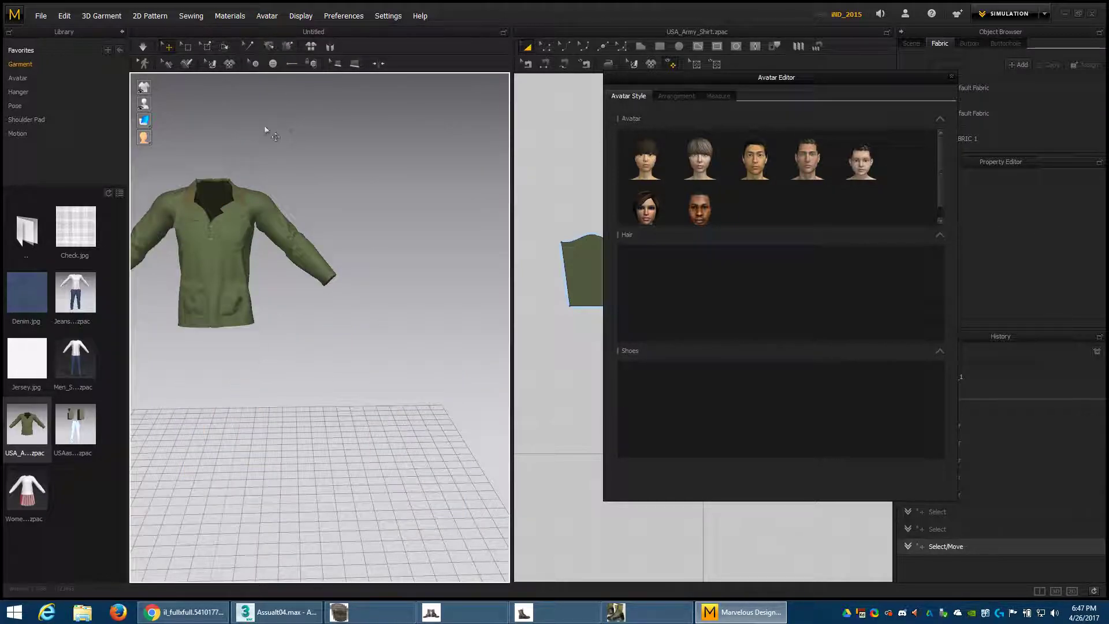
Step: Start adding youtubetest.DAE through File > Import (Add) > Open Collada
left_click(41, 16)
mouse_move(58, 149)
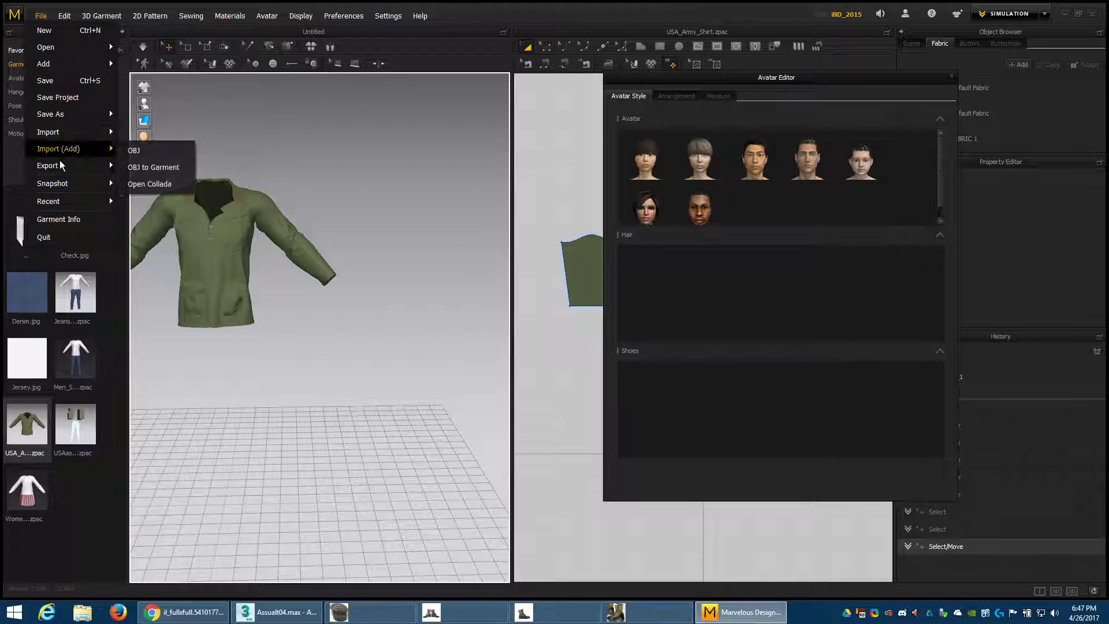
left_click(174, 184)
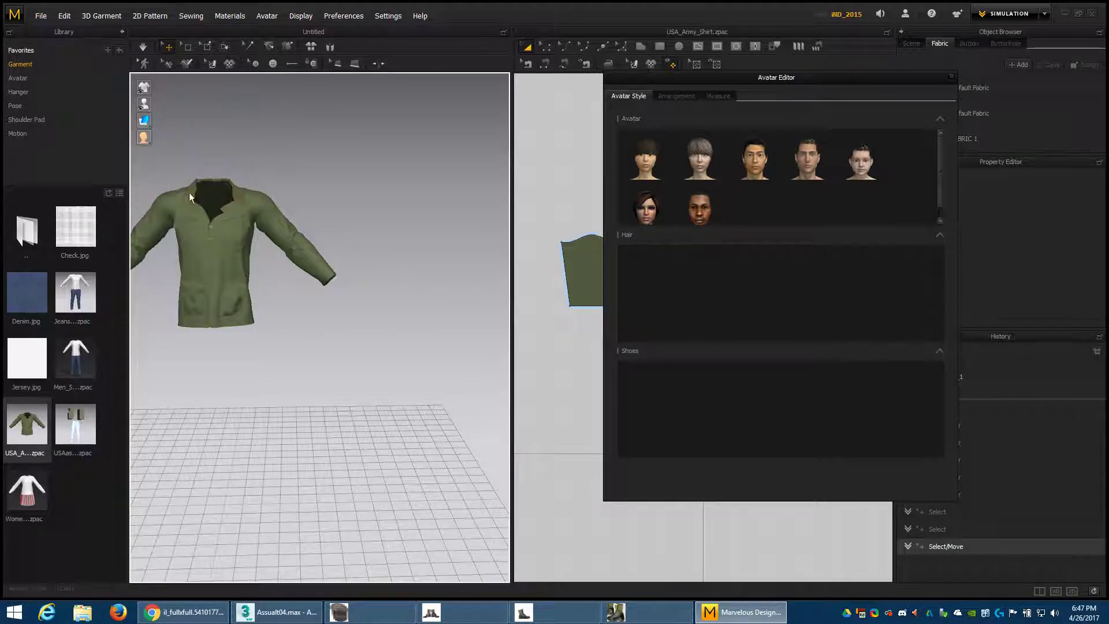
scroll(529, 274, "down", 5)
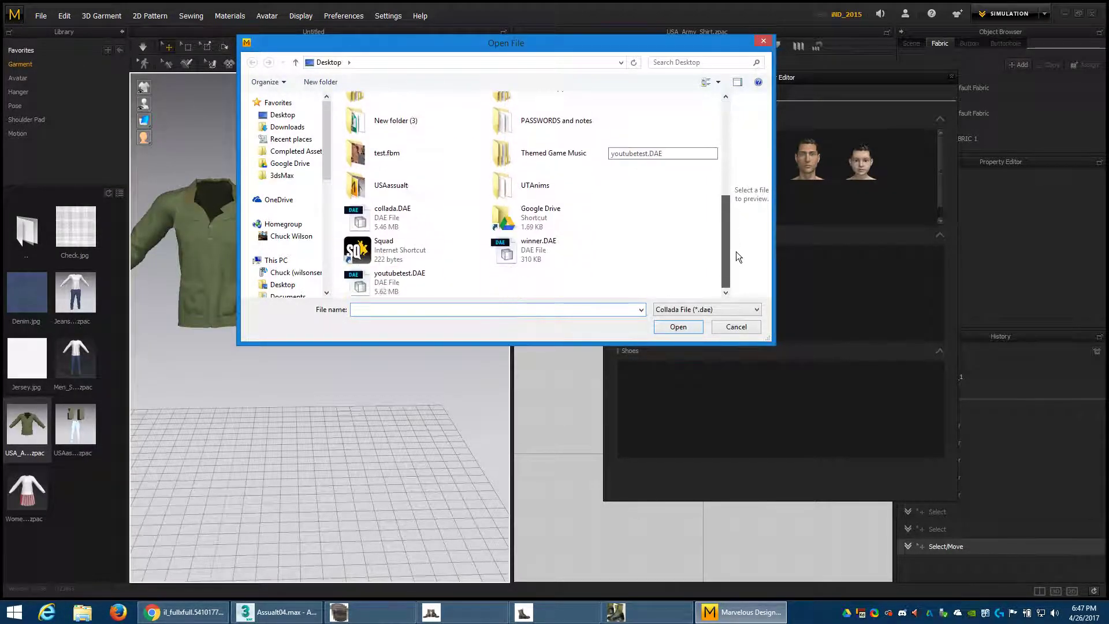
left_click(416, 283)
left_click(679, 327)
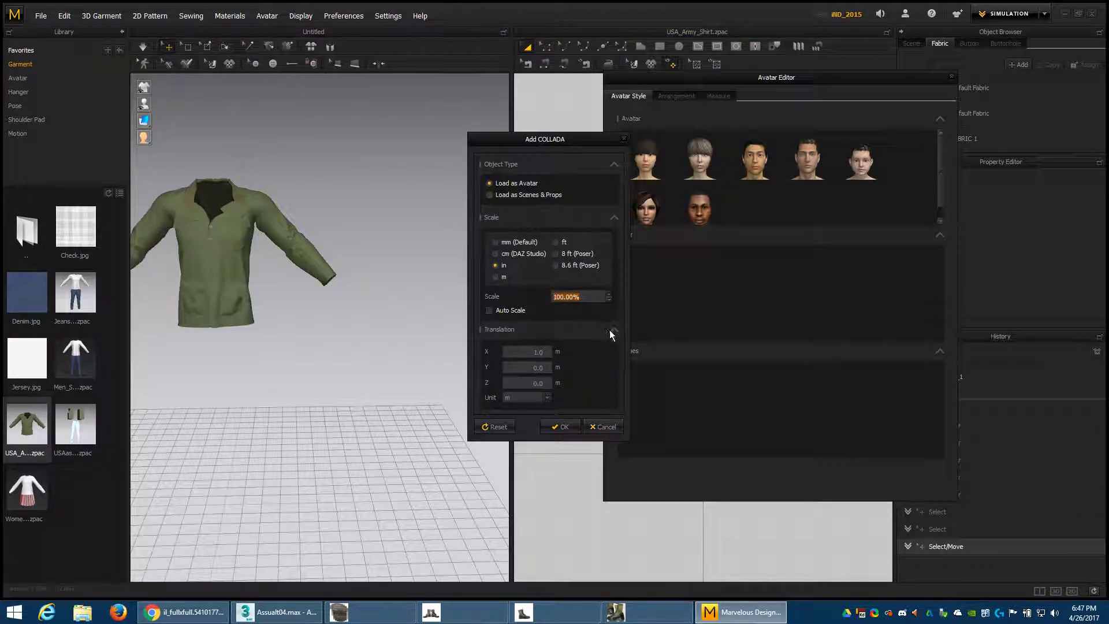
Step: Confirm the avatar import and drag its pelvis along X into the shirt
left_click(561, 426)
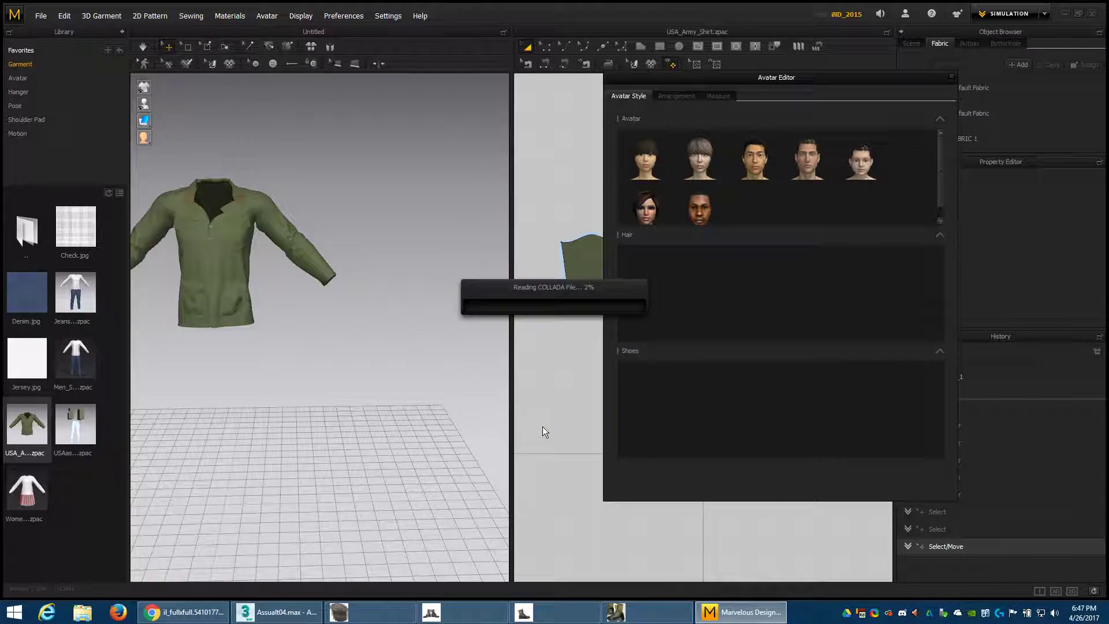
scroll(426, 374, "down", 2)
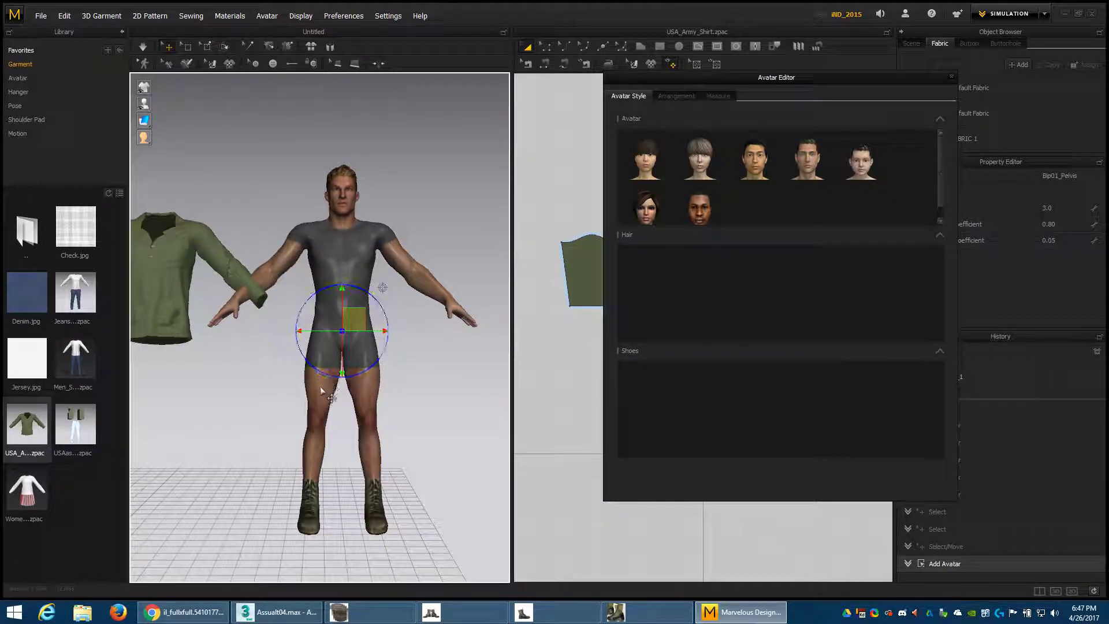
right_click_drag(426, 374, 412, 347)
middle_click_drag(412, 346, 481, 340)
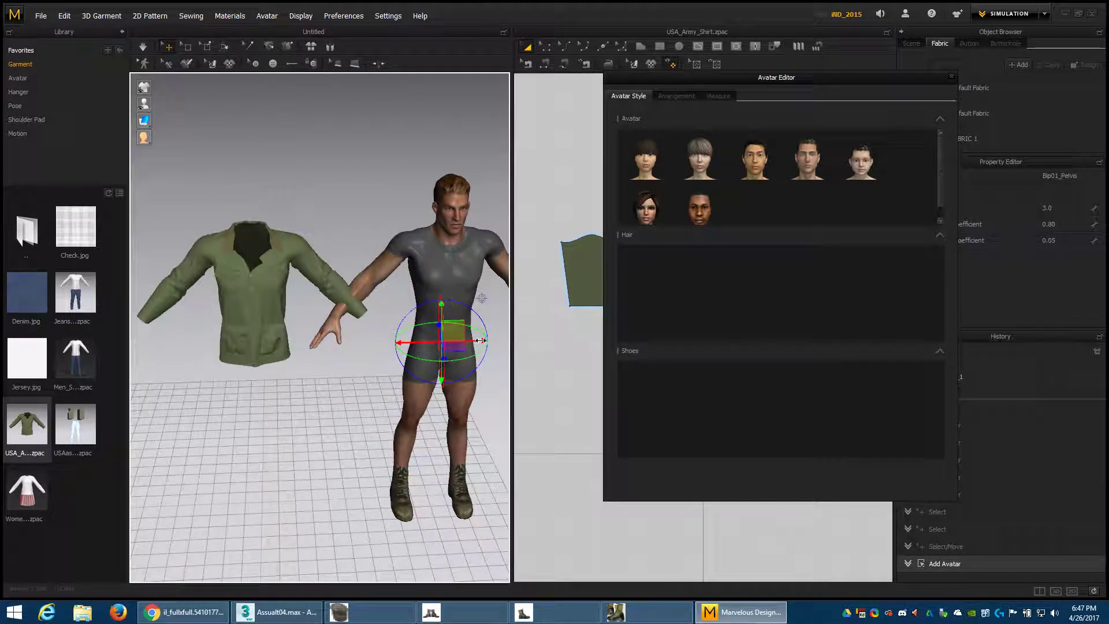
left_click_drag(481, 341, 295, 347)
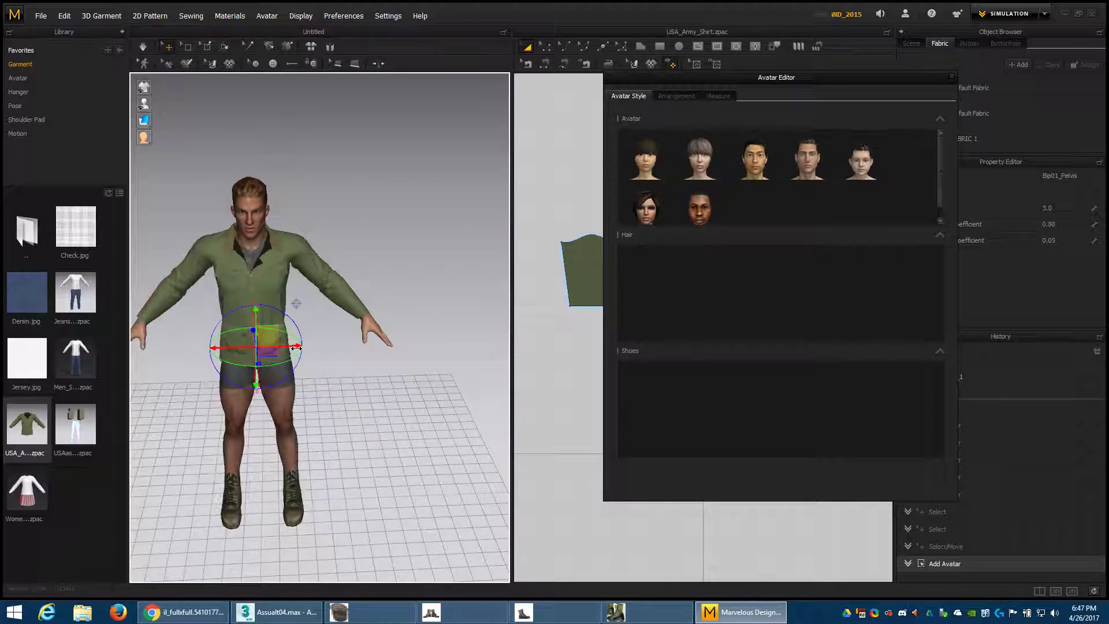
mouse_move(296, 347)
right_mouse_down()
mouse_move(333, 358)
mouse_move(285, 389)
mouse_move(303, 400)
mouse_move(370, 387)
right_mouse_up()
scroll(284, 389, "up", 5)
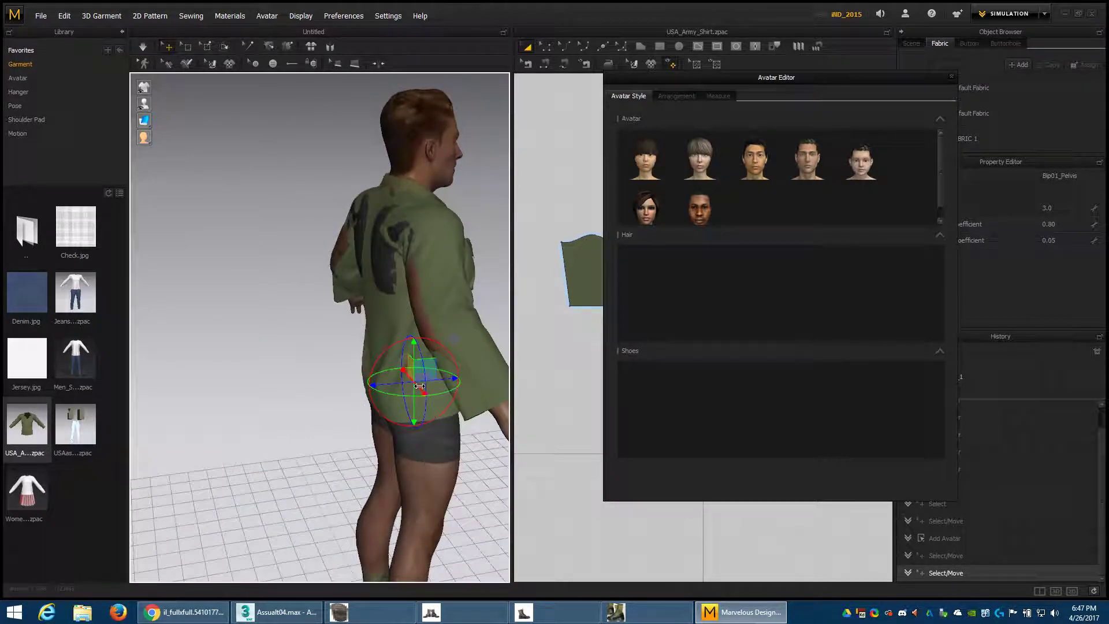
Step: Let the shirt drape on the avatar and orbit around to check the fit
left_click(445, 379)
right_click_drag(459, 336, 402, 411)
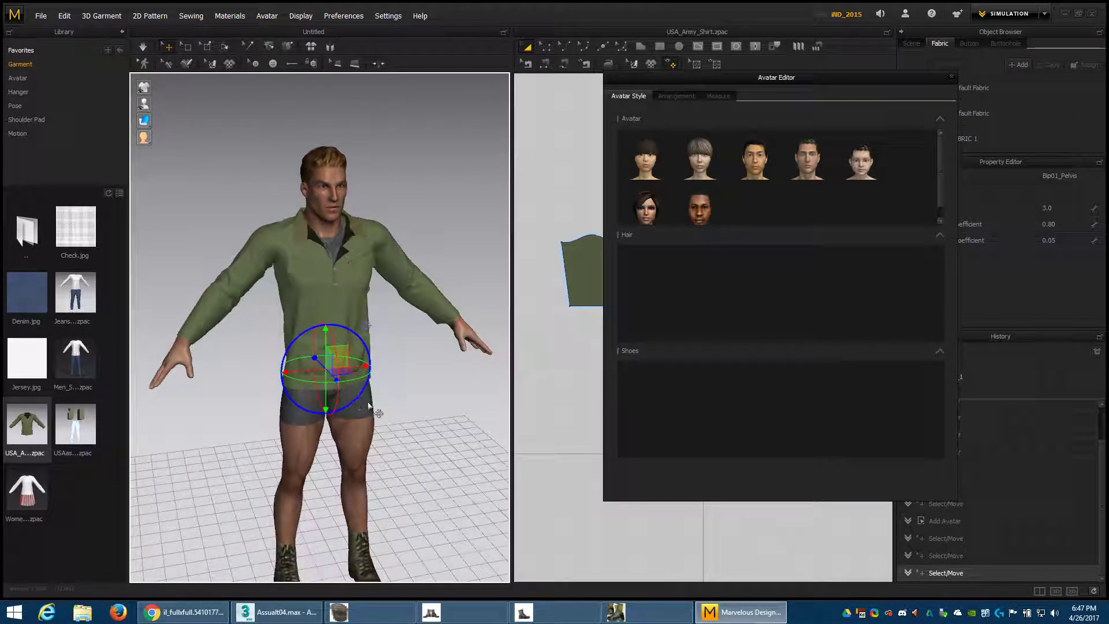
left_click(402, 395)
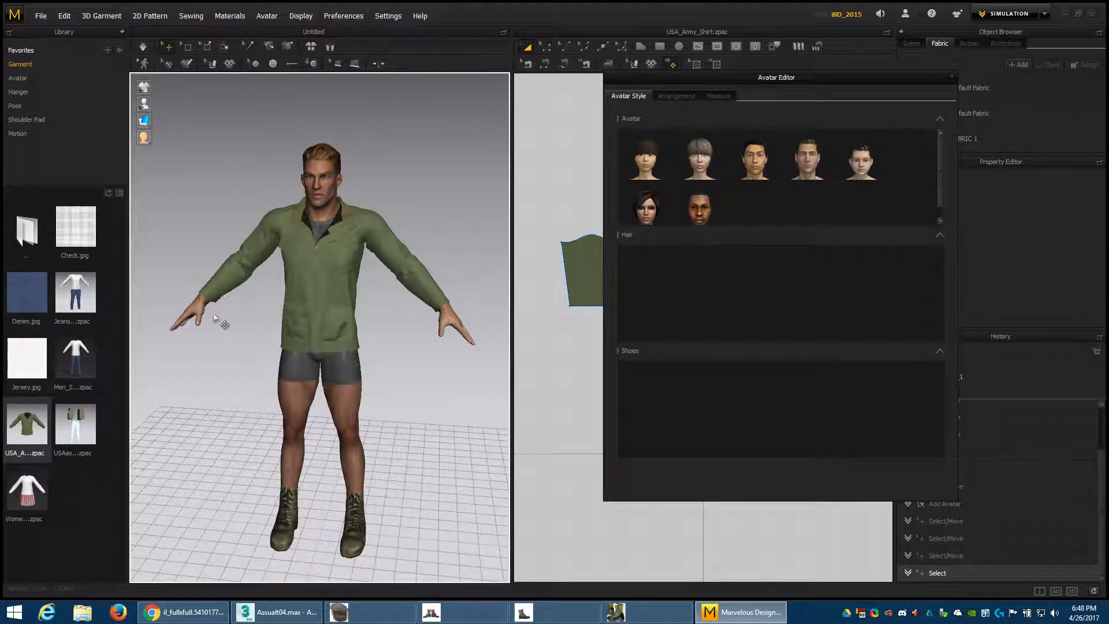
scroll(293, 316, "up", 3)
mouse_move(221, 323)
right_mouse_down()
mouse_move(293, 316)
mouse_move(401, 391)
mouse_move(360, 390)
right_mouse_up()
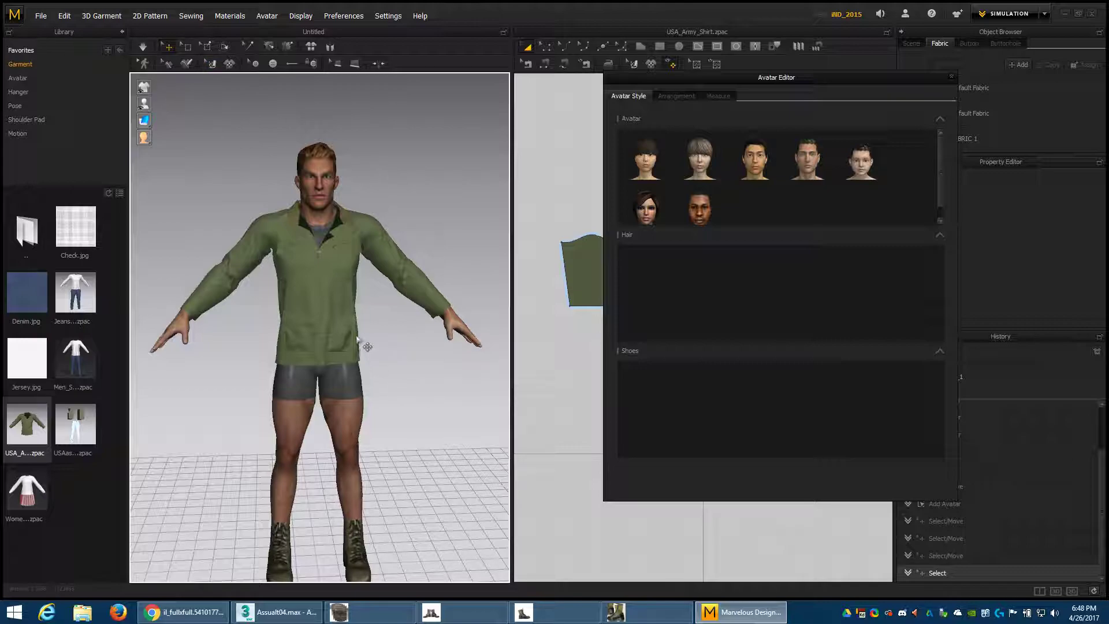
right_click_drag(414, 382, 423, 379)
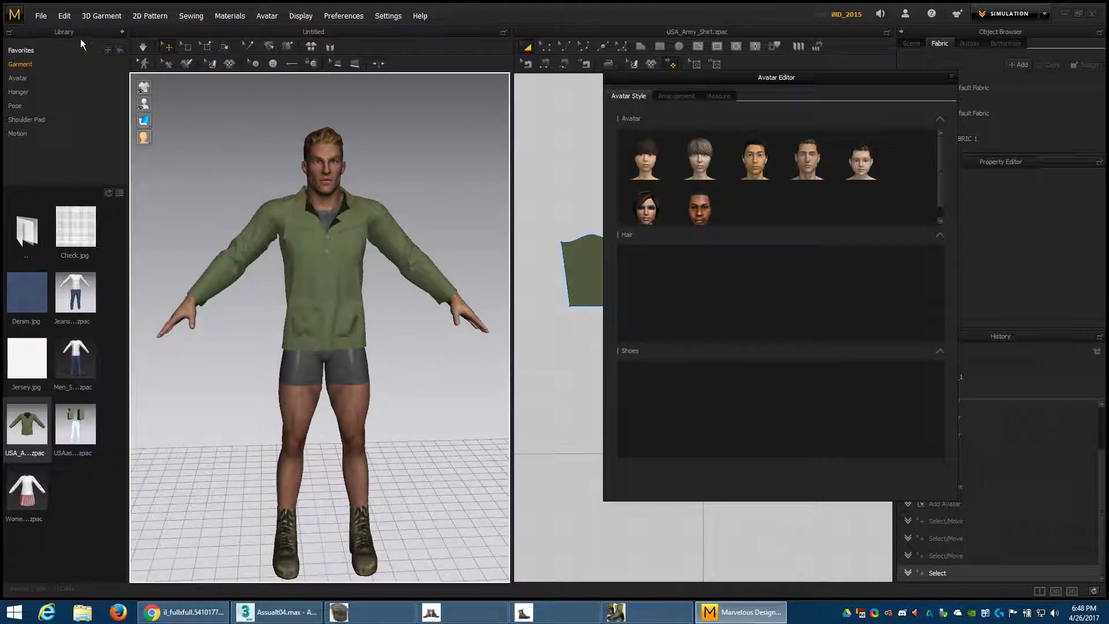
left_click(40, 16)
mouse_move(48, 165)
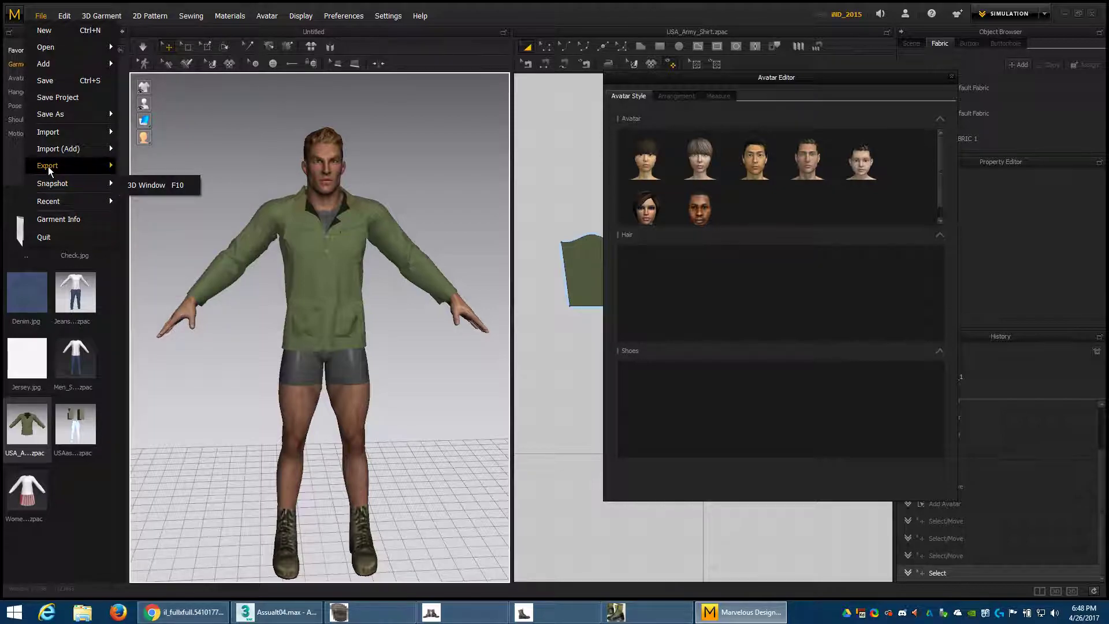
Step: Try lowering the avatar's left upper arm beside the body, then undo the rotation
left_click(412, 353)
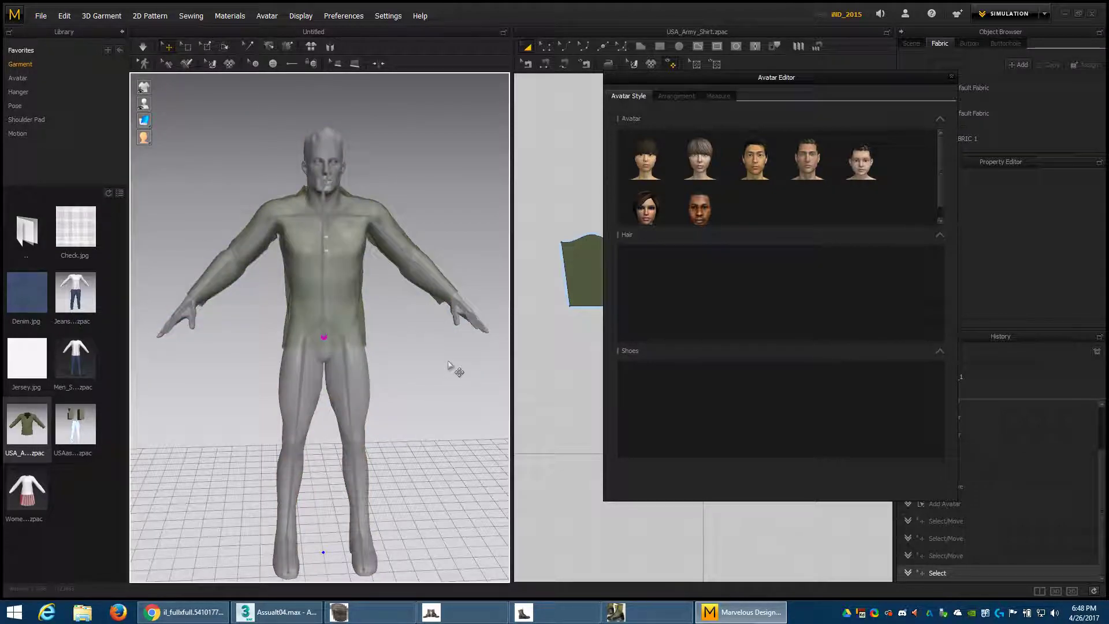
mouse_move(442, 324)
right_mouse_down()
mouse_move(384, 344)
mouse_move(408, 339)
mouse_move(401, 367)
mouse_move(416, 346)
mouse_move(363, 349)
mouse_move(384, 372)
right_mouse_up()
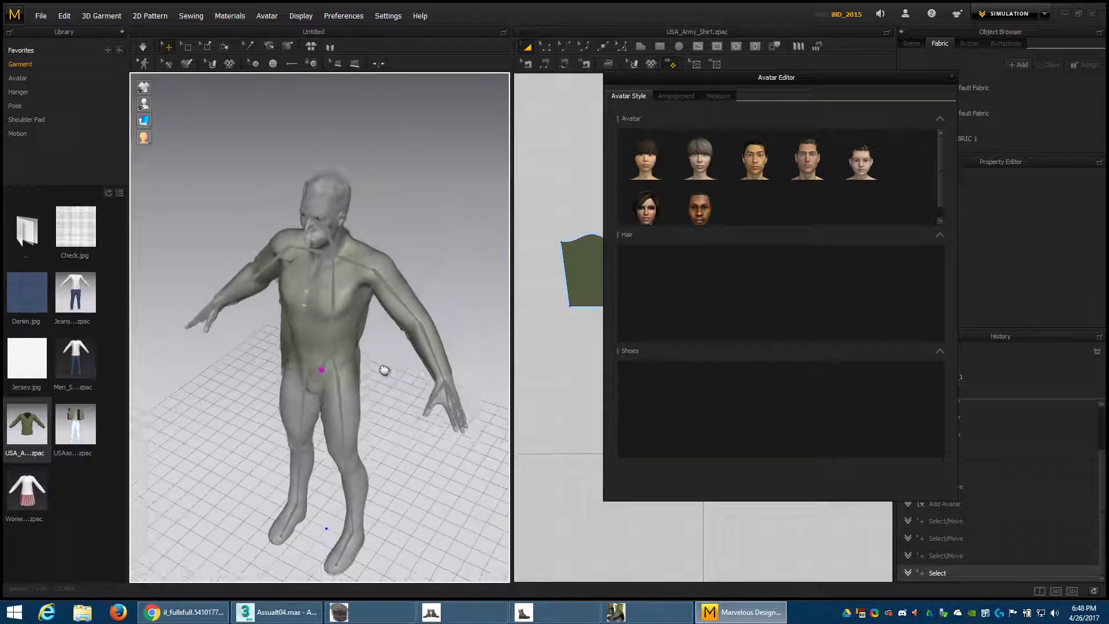
scroll(404, 323, "up", 3)
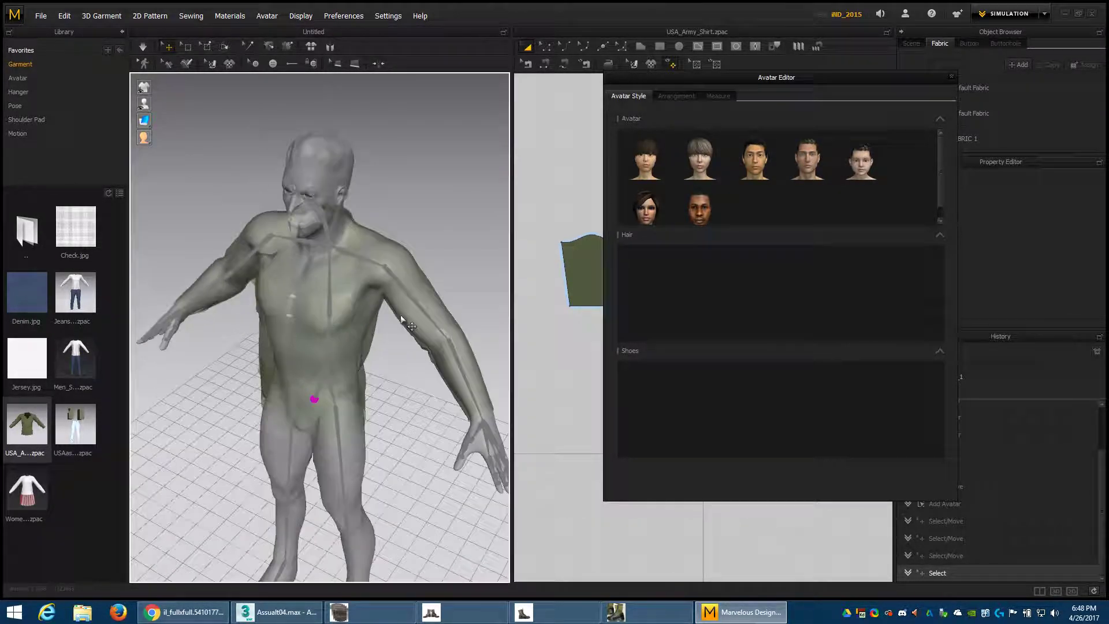
left_click(388, 270)
mouse_move(408, 287)
left_mouse_down()
mouse_move(346, 293)
mouse_move(376, 300)
left_mouse_up()
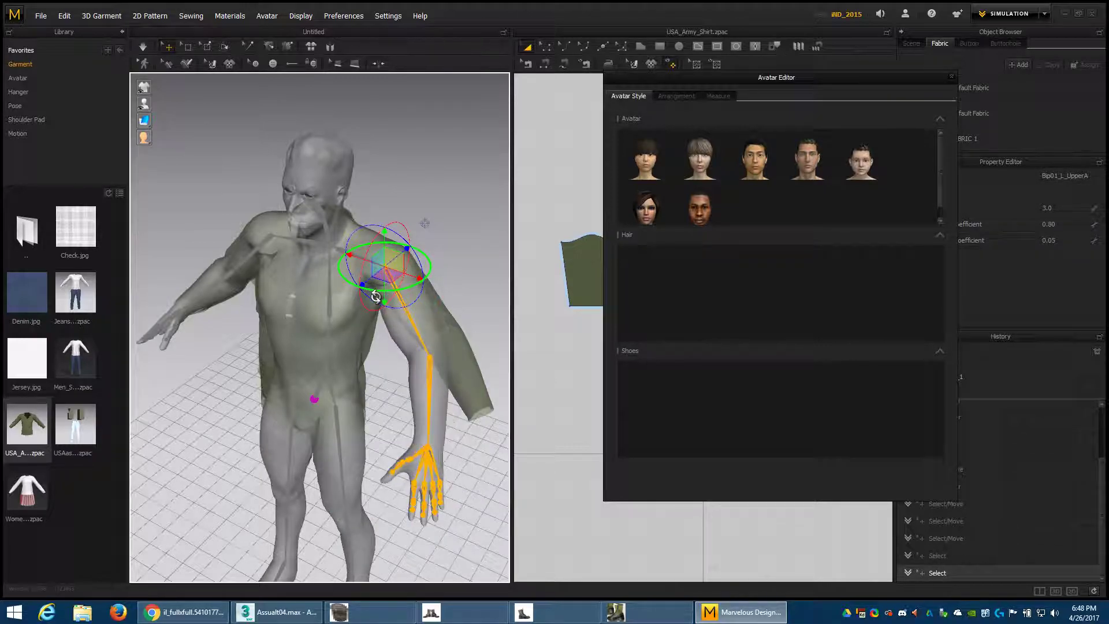
key("ctrl+z")
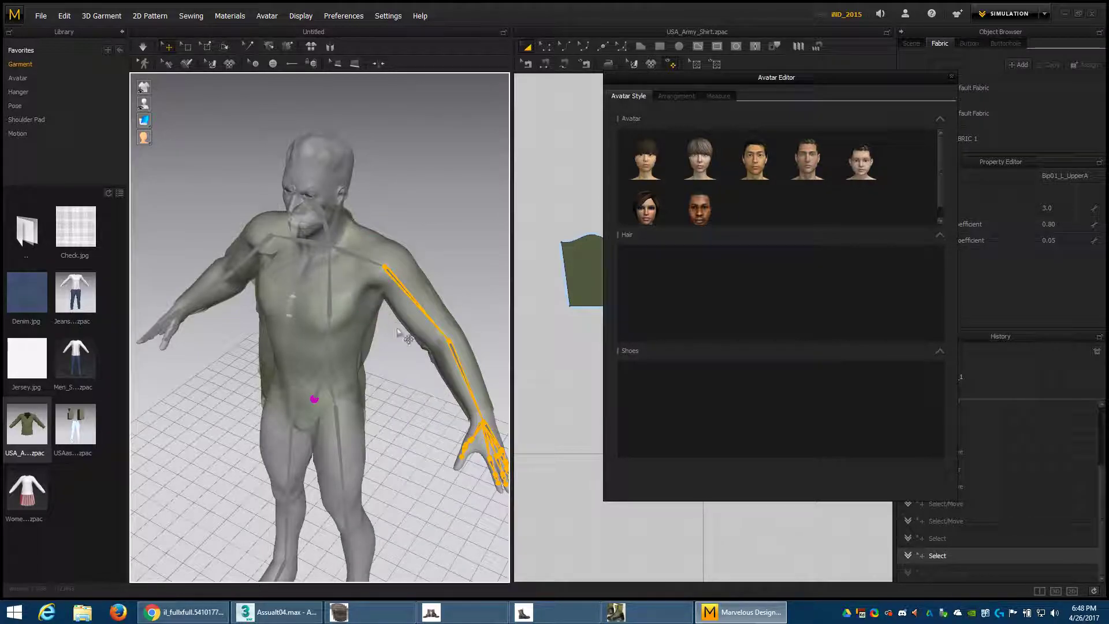
Step: Orbit, zoom and recentre the view for a closer frontal look at the avatar
right_click_drag(385, 433, 389, 408)
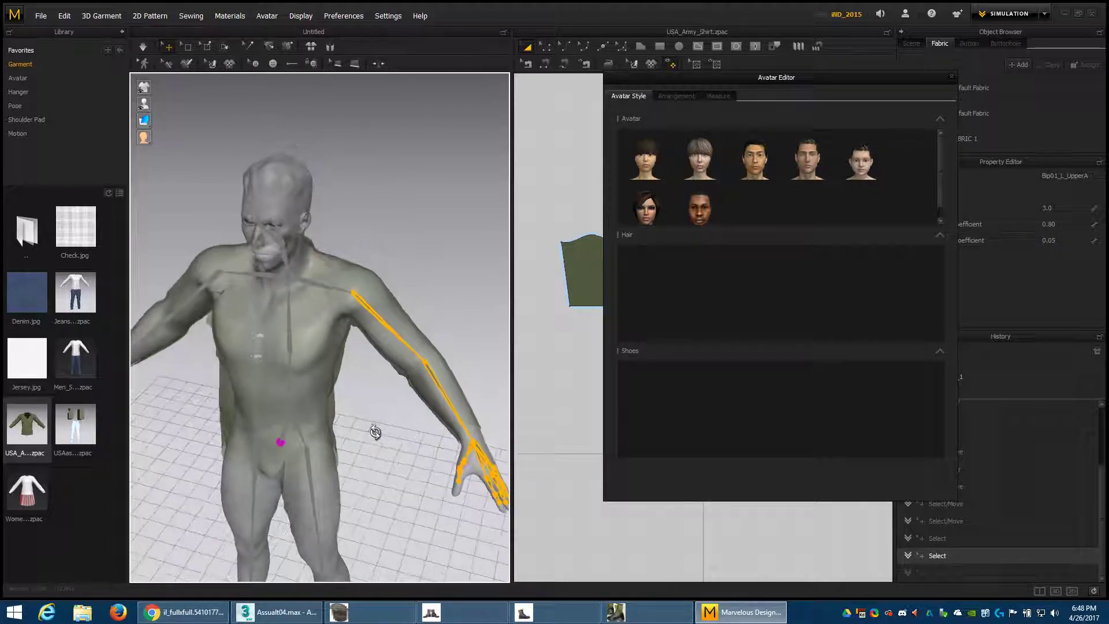
scroll(390, 409, "down", 3)
scroll(384, 414, "down", 2)
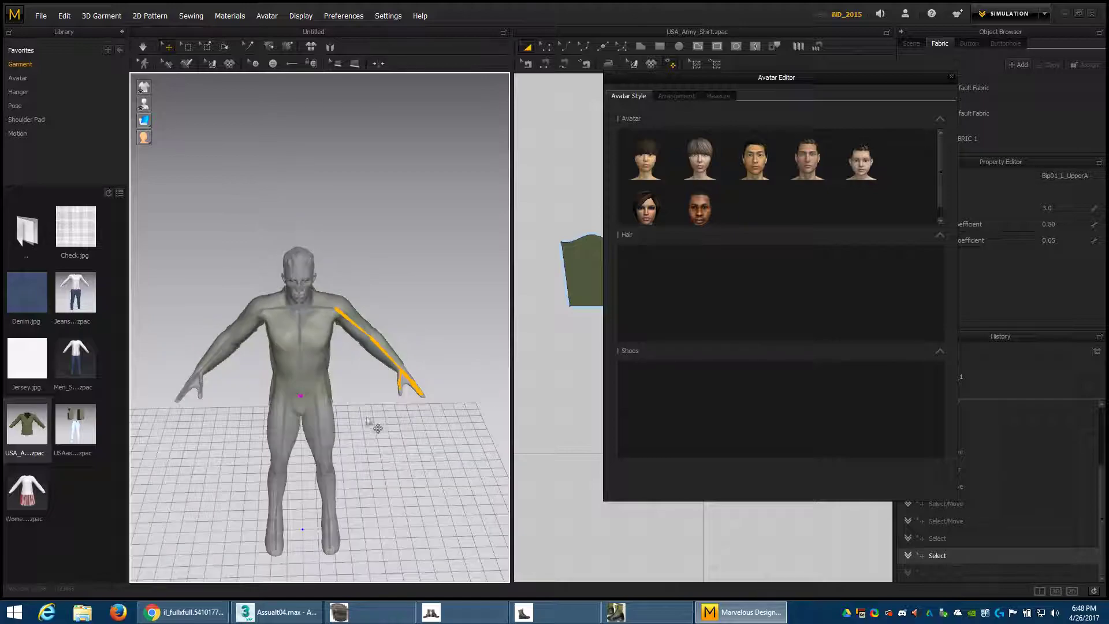
middle_click_drag(352, 408, 385, 375)
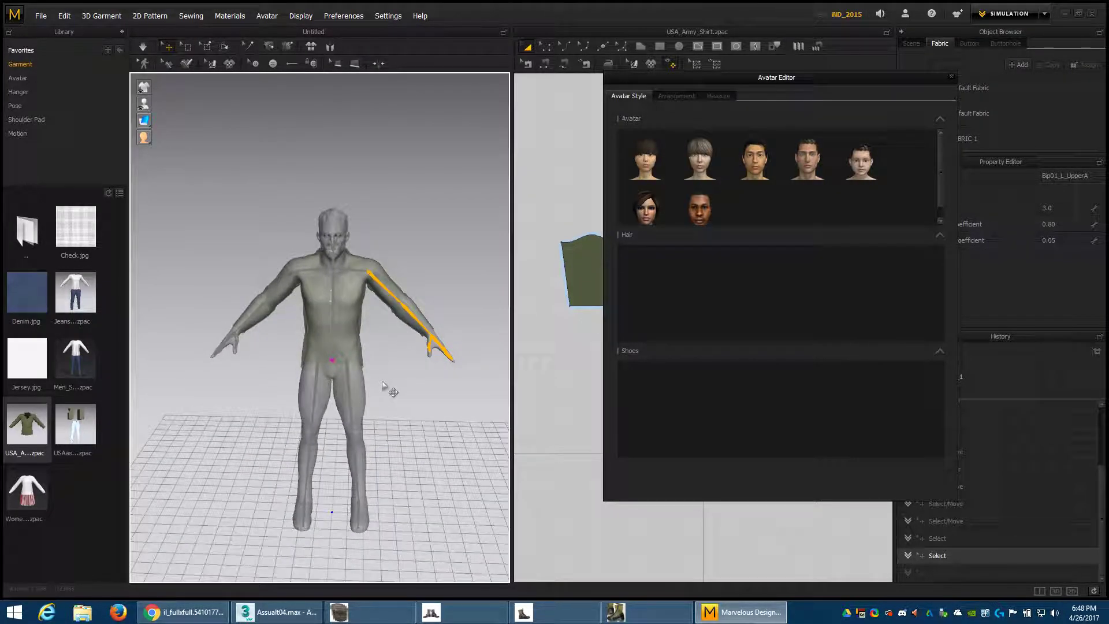
mouse_move(384, 388)
right_mouse_down()
mouse_move(388, 346)
mouse_move(376, 347)
right_mouse_up()
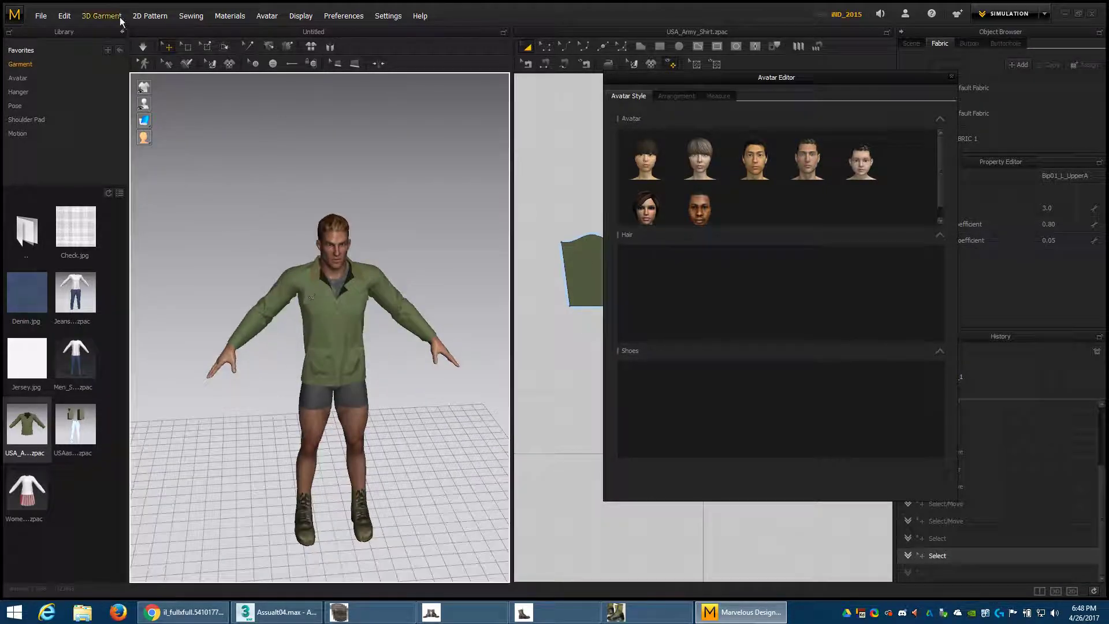
Step: Overwrite youtubetestchar.obj on the Desktop with a full OBJ export, entering scale 1
left_click(41, 16)
mouse_move(48, 165)
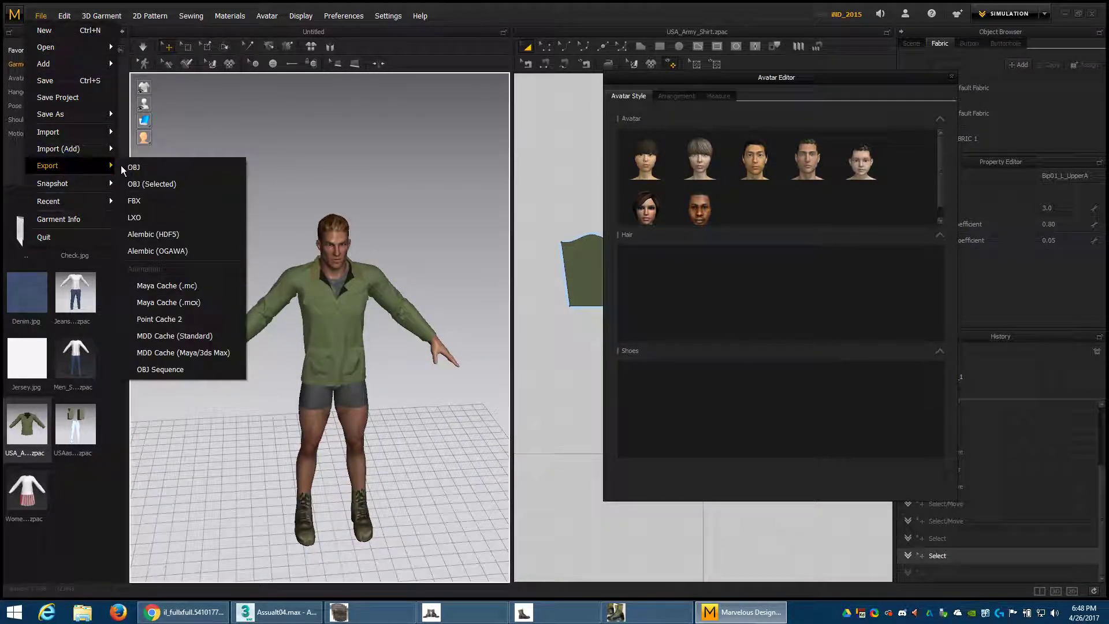
left_click(138, 168)
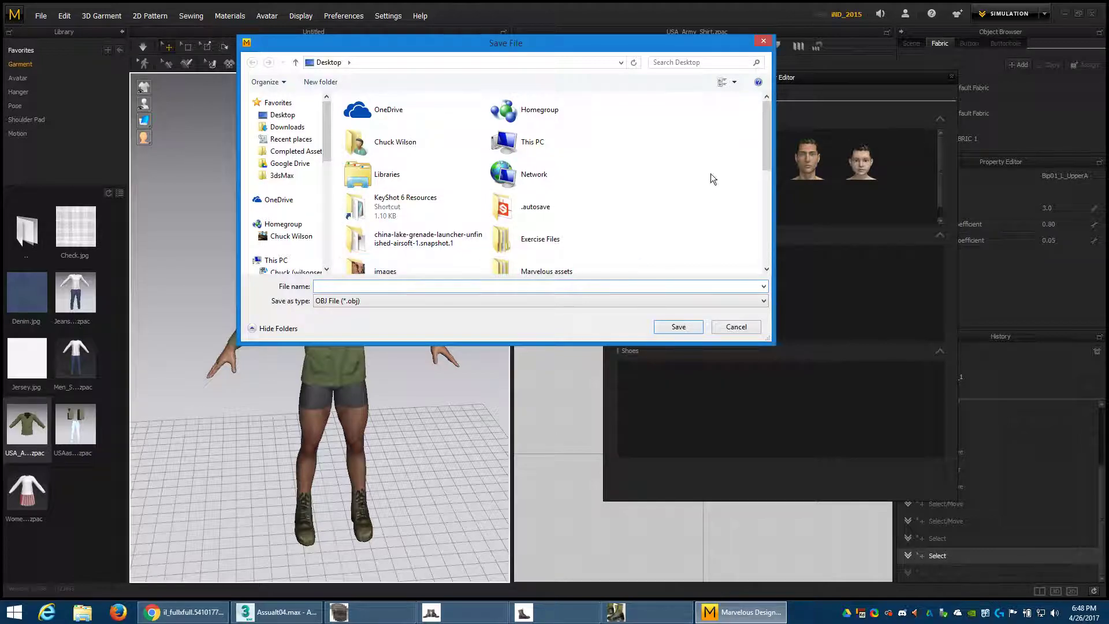
scroll(712, 144, "down", 3)
scroll(712, 116, "down", 3)
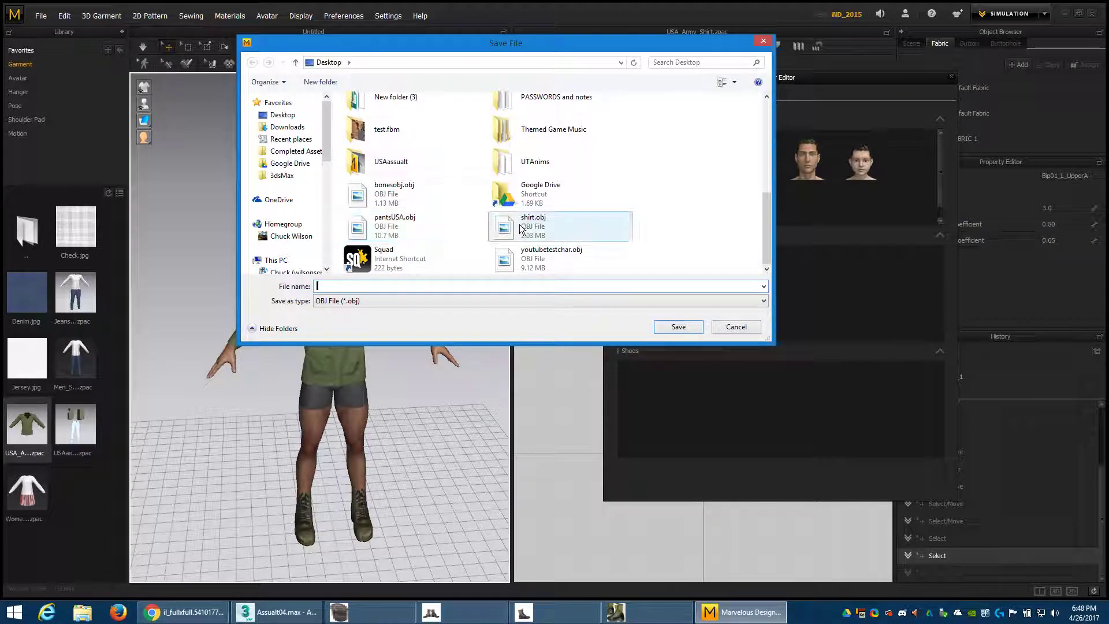
left_click(545, 258)
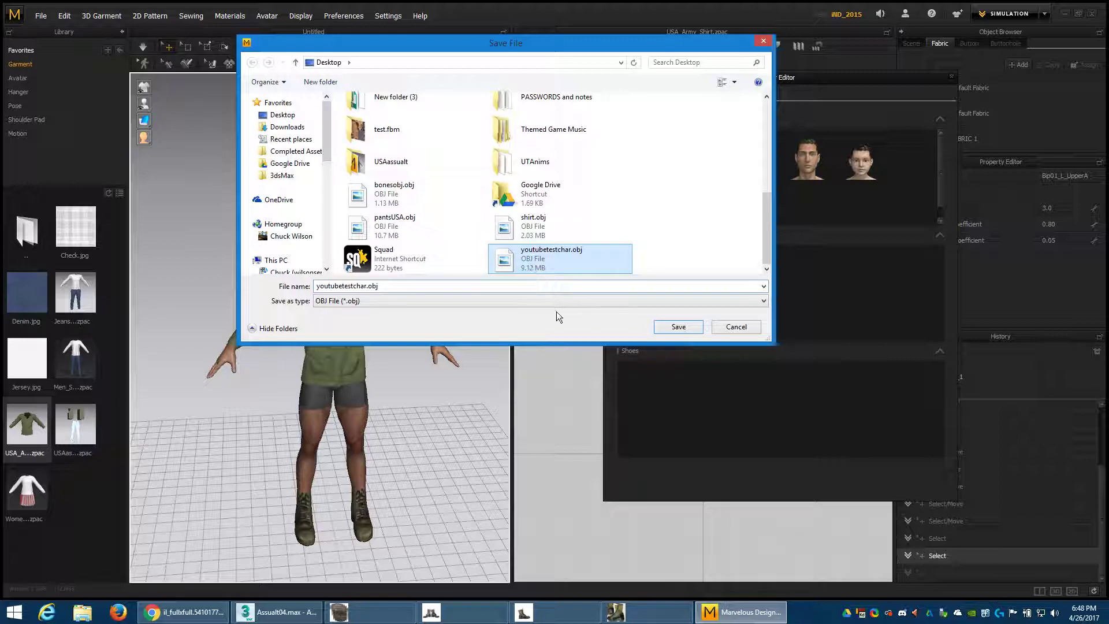
left_click(672, 327)
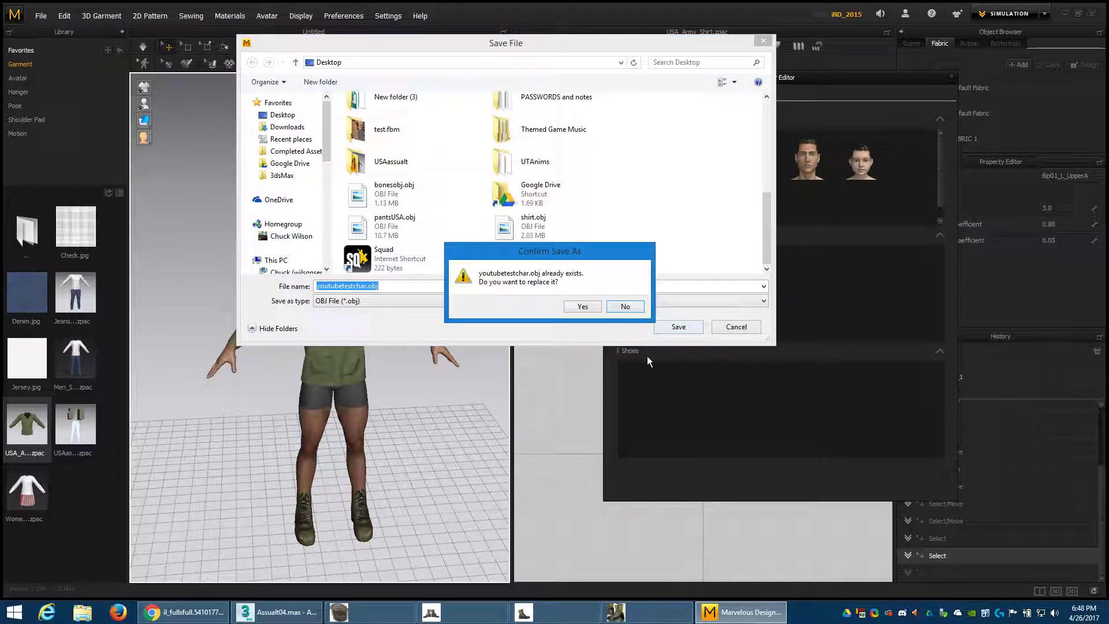
left_click(582, 307)
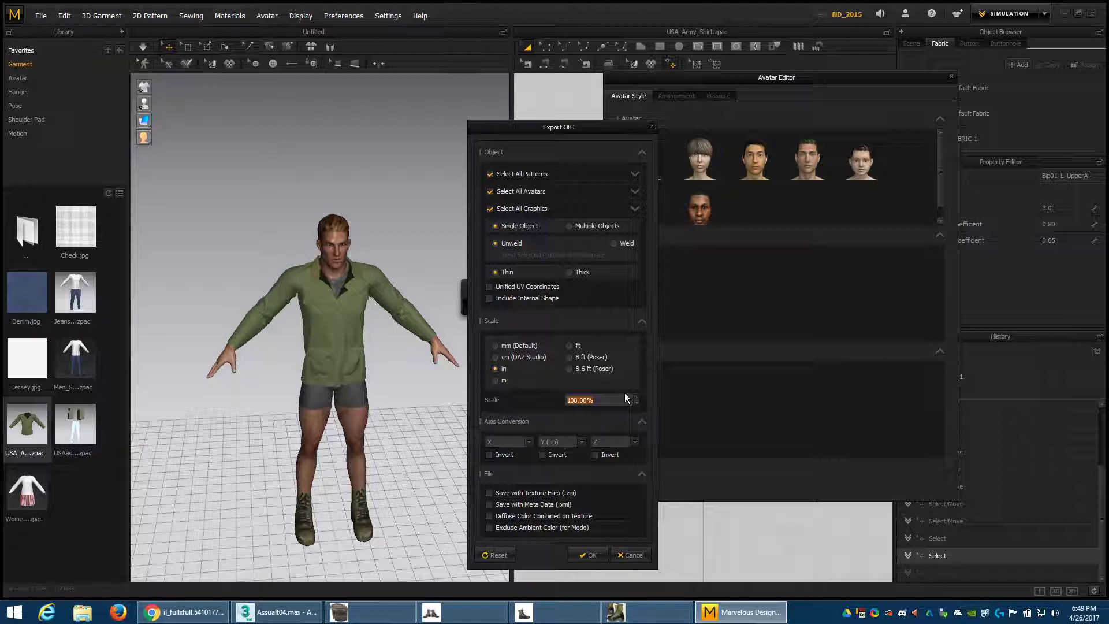
type("1")
left_click(586, 556)
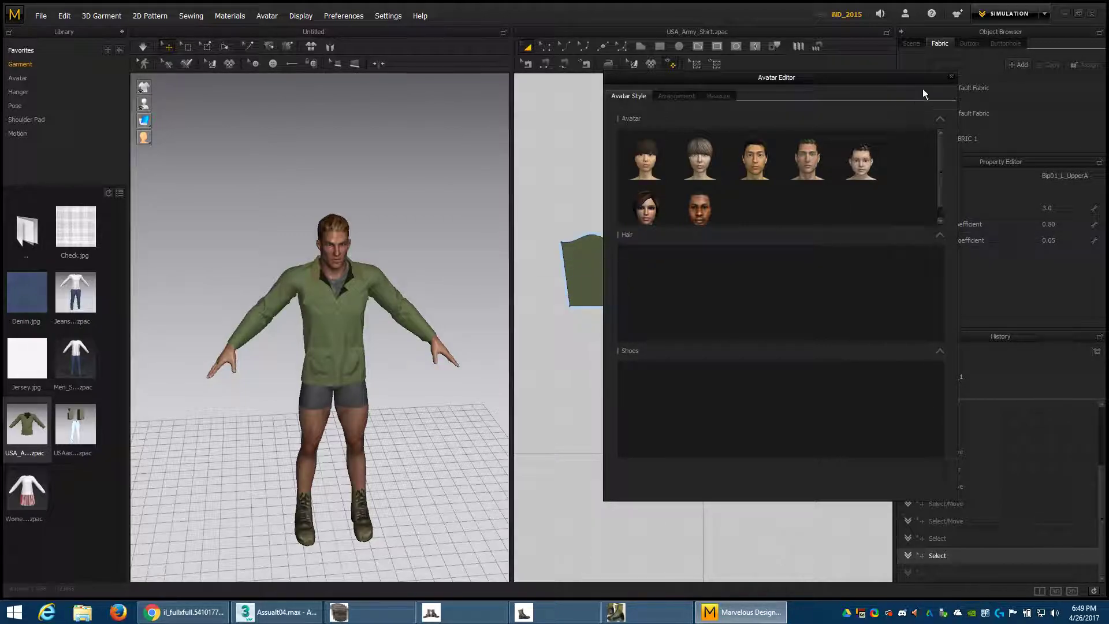
Step: Switch to 3ds Max and reset to a new scene without saving the rigged one
left_click(1065, 15)
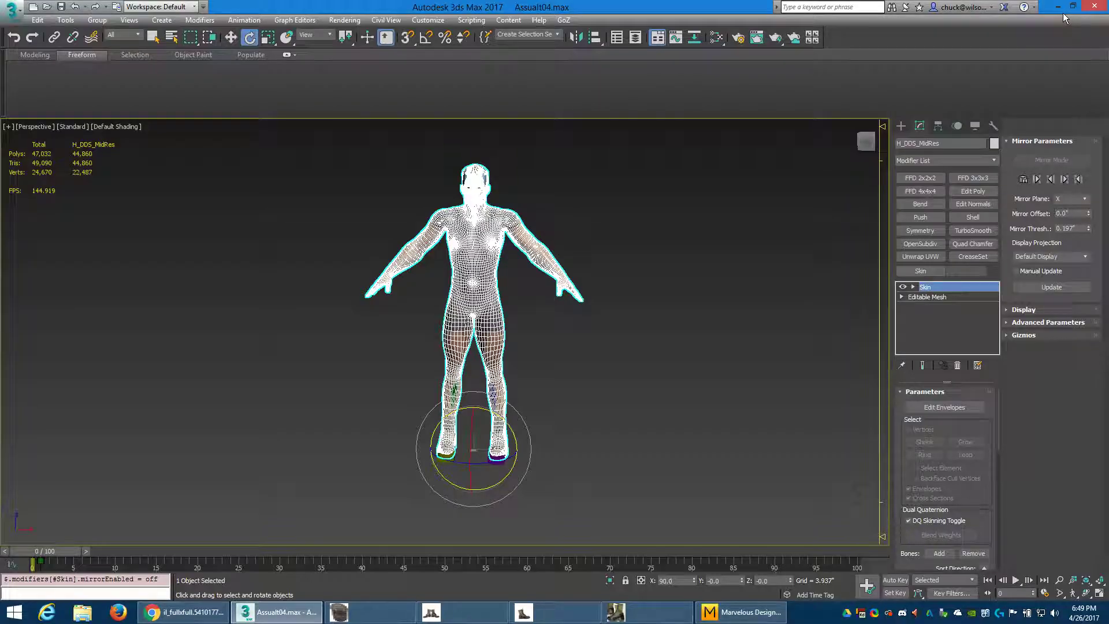
left_click(696, 253)
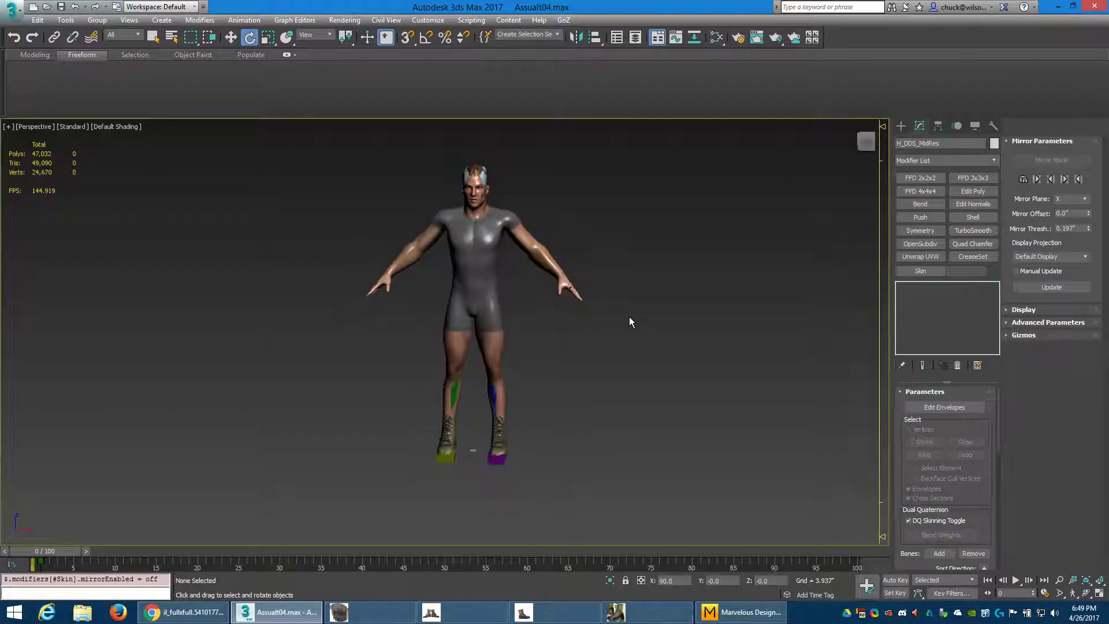
left_click(12, 9)
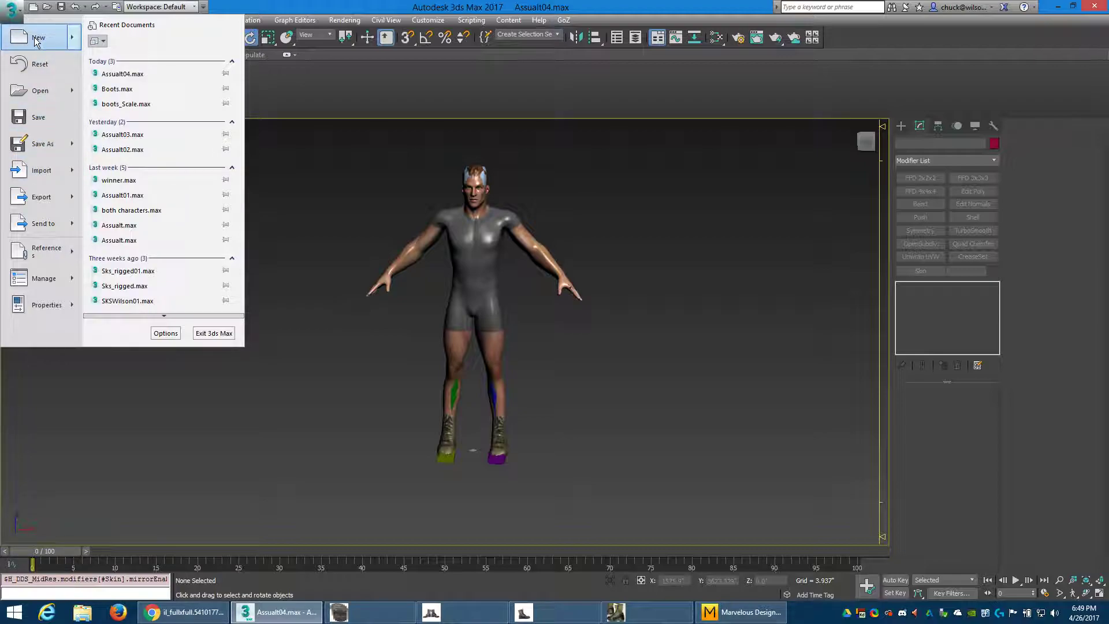
left_click(39, 58)
key("Return")
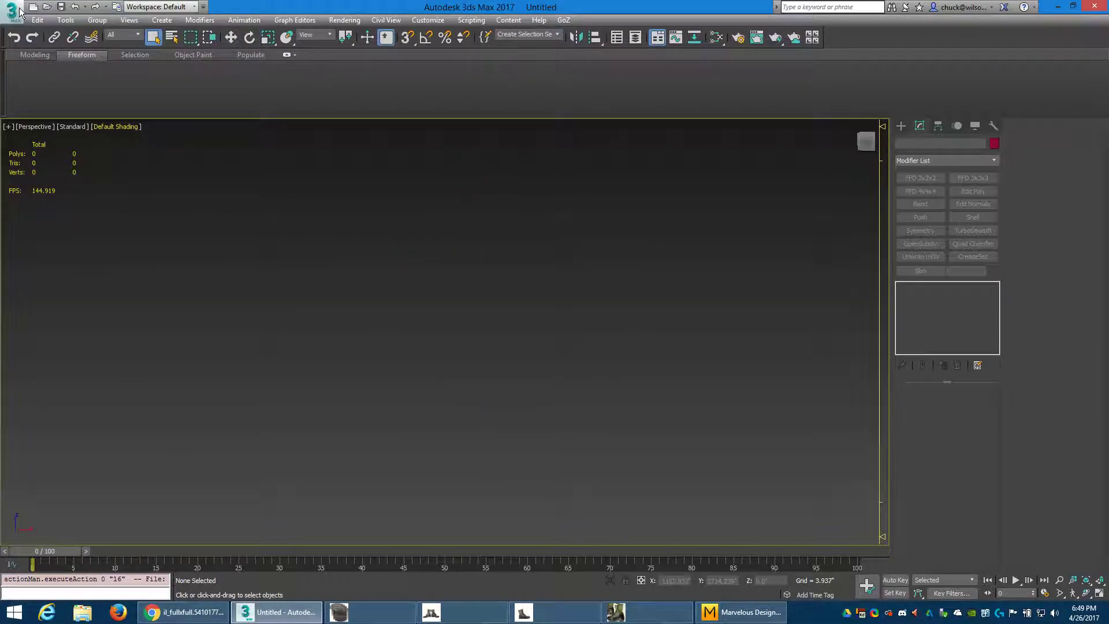
Step: Choose Desktop\youtubetestchar.obj for import
left_click(12, 9)
mouse_move(40, 171)
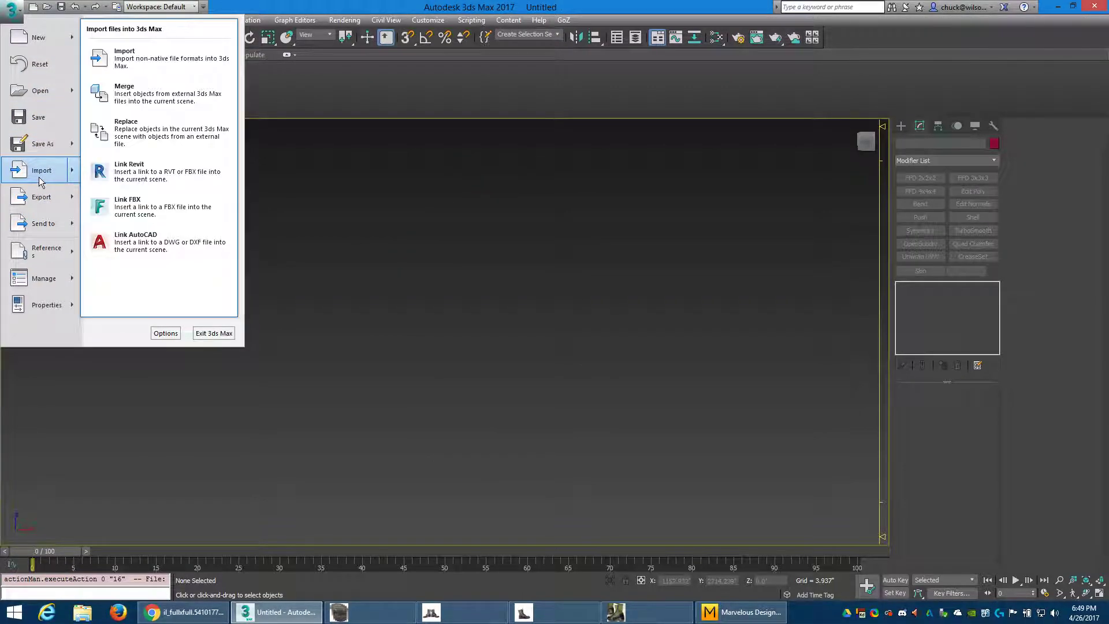
left_click(134, 64)
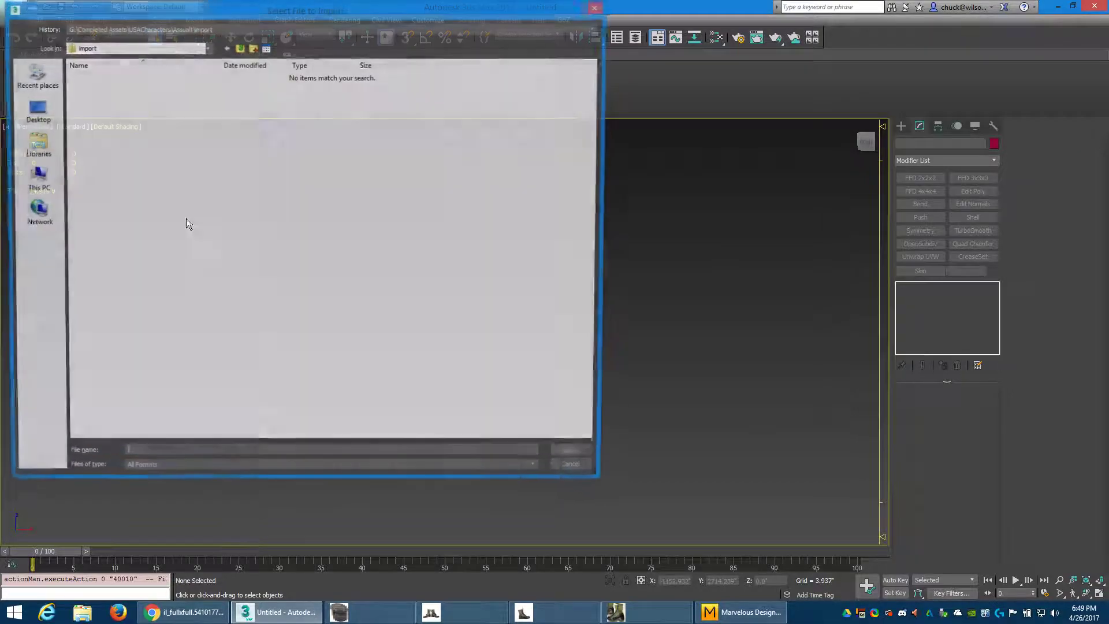
left_click(33, 110)
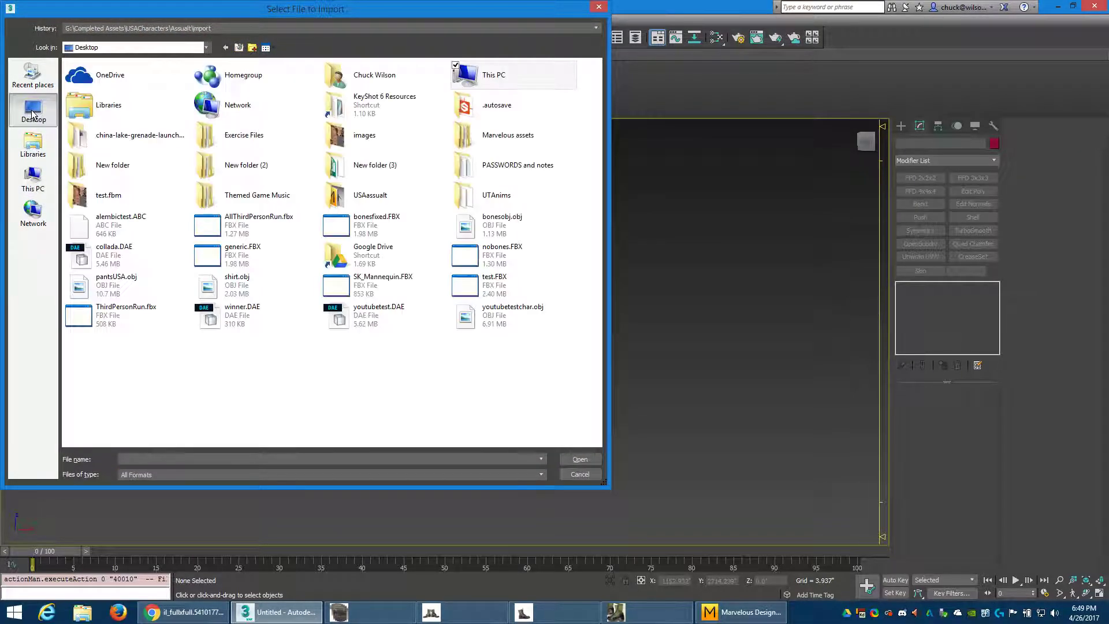
left_click(500, 319)
left_click(580, 460)
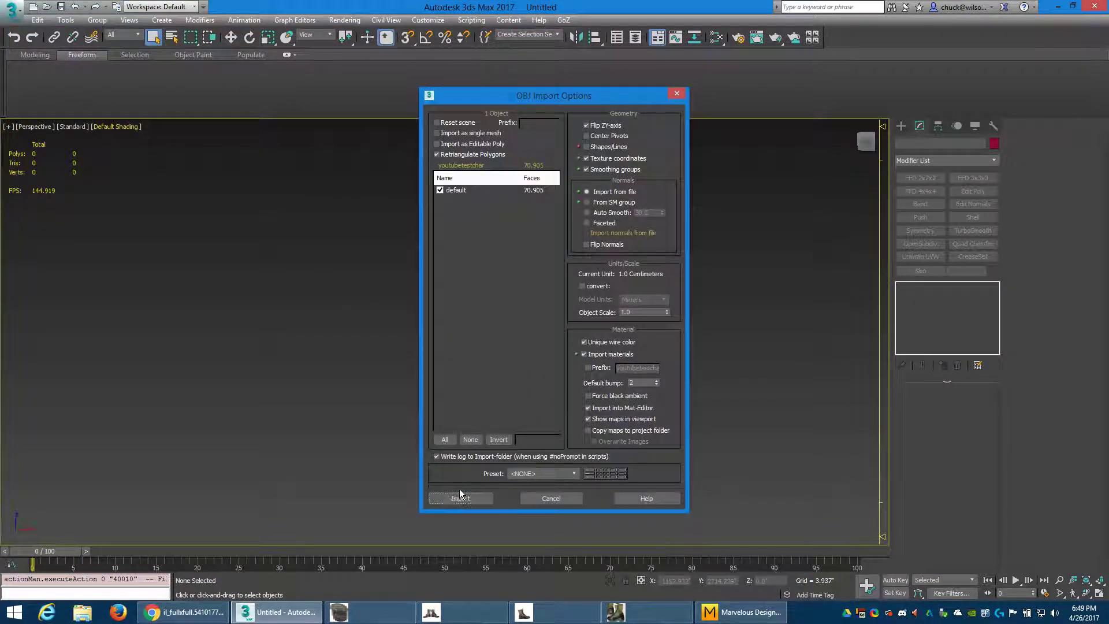
Step: Import the OBJ with the shown options and orbit around the imported character
left_click(448, 497)
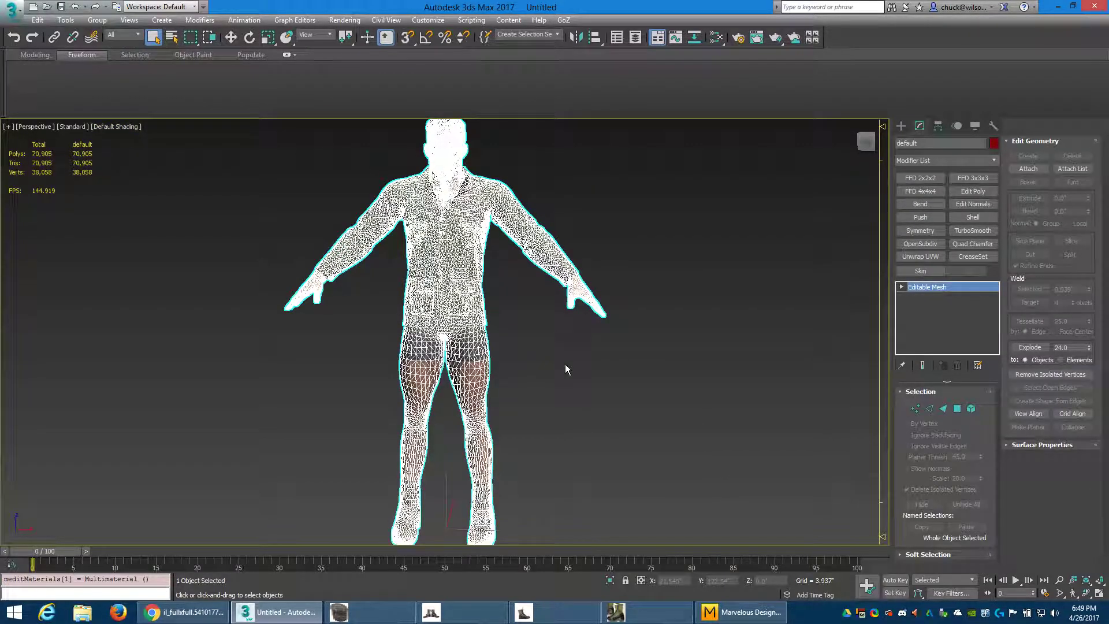
left_click(566, 364)
mouse_move(570, 365)
middle_mouse_down("alt")
mouse_move(455, 361)
mouse_move(661, 362)
mouse_move(593, 368)
middle_mouse_up("alt")
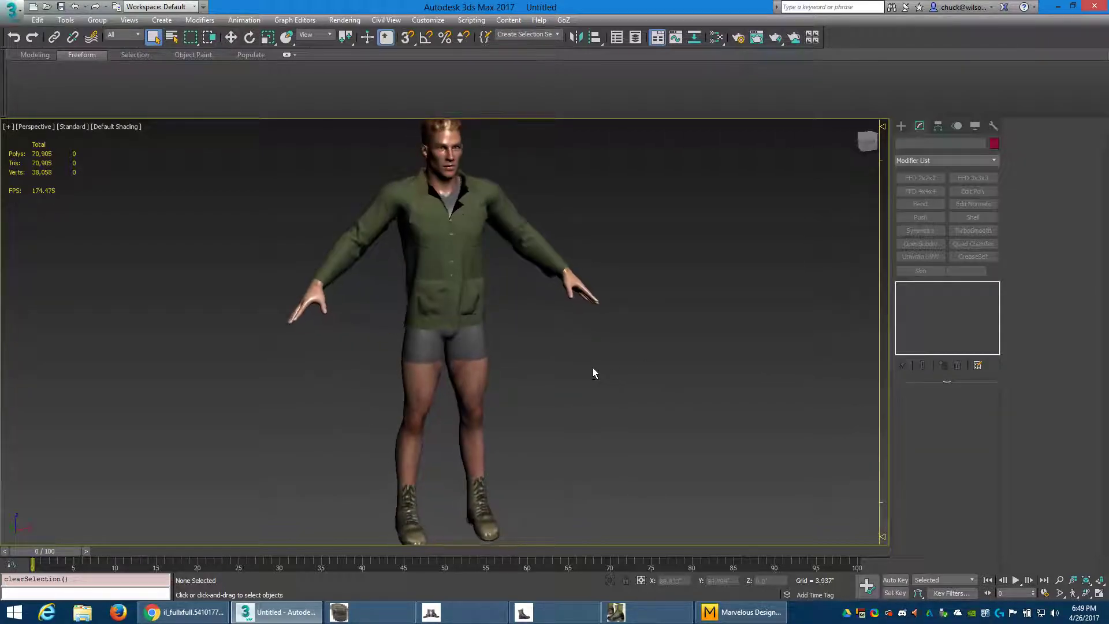
left_click(445, 269)
scroll(445, 269, "up", 5)
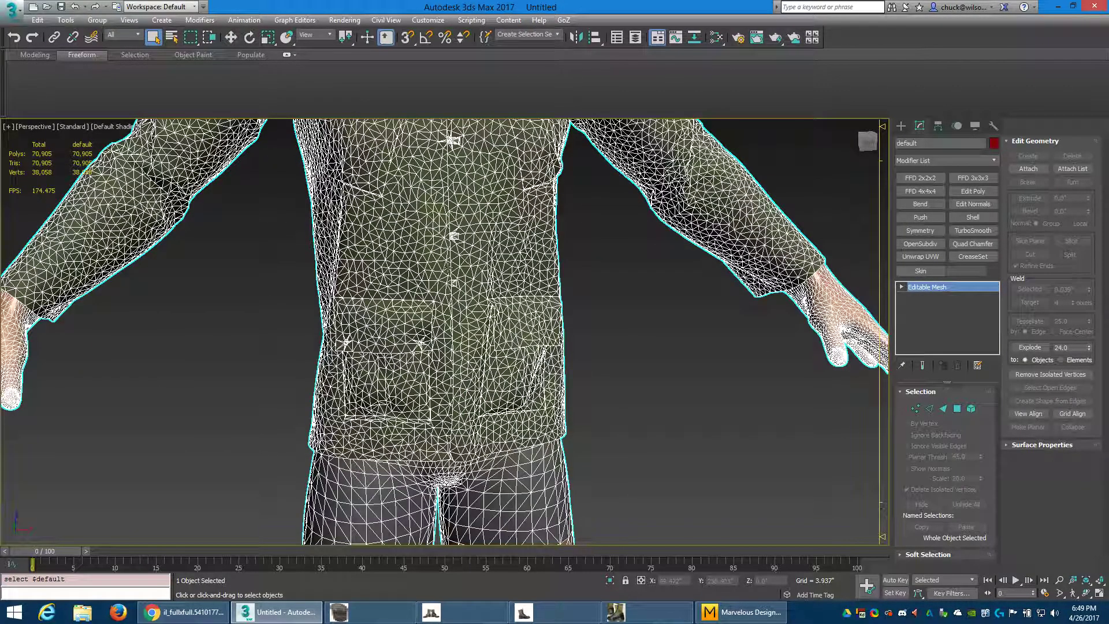
scroll(450, 268, "down", 5)
Step: Inspect the shirted character's mesh, toggling its selection while orbiting and zooming
mouse_move(541, 383)
middle_mouse_down("alt")
mouse_move(549, 364)
mouse_move(543, 384)
middle_mouse_up("alt")
scroll(543, 382, "down", 2)
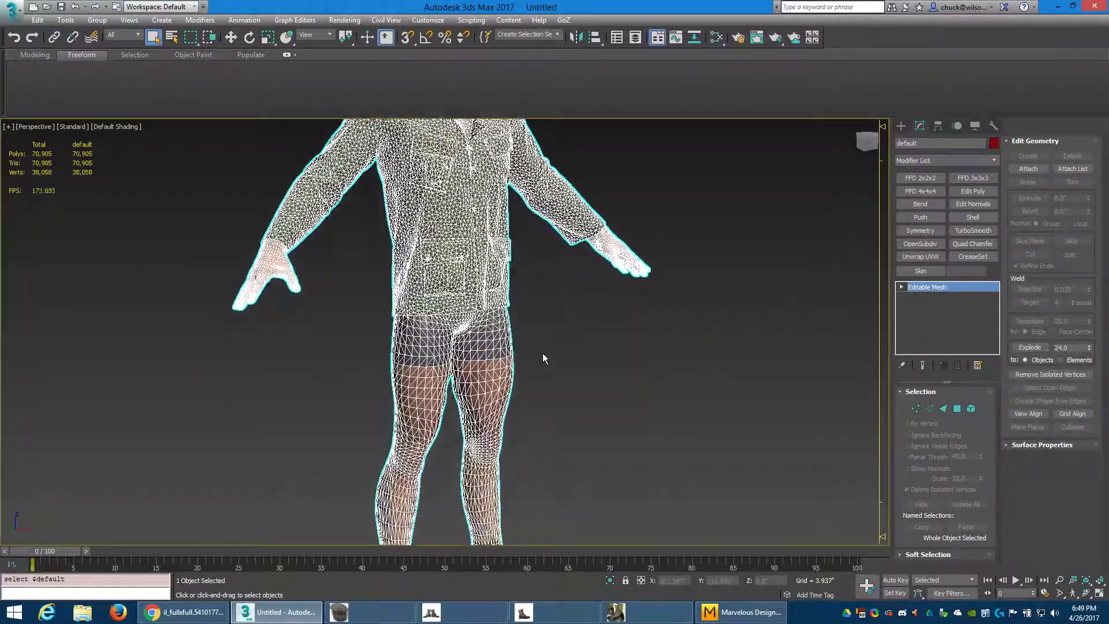
scroll(543, 353, "down", 3)
left_click(583, 381)
left_click(493, 296)
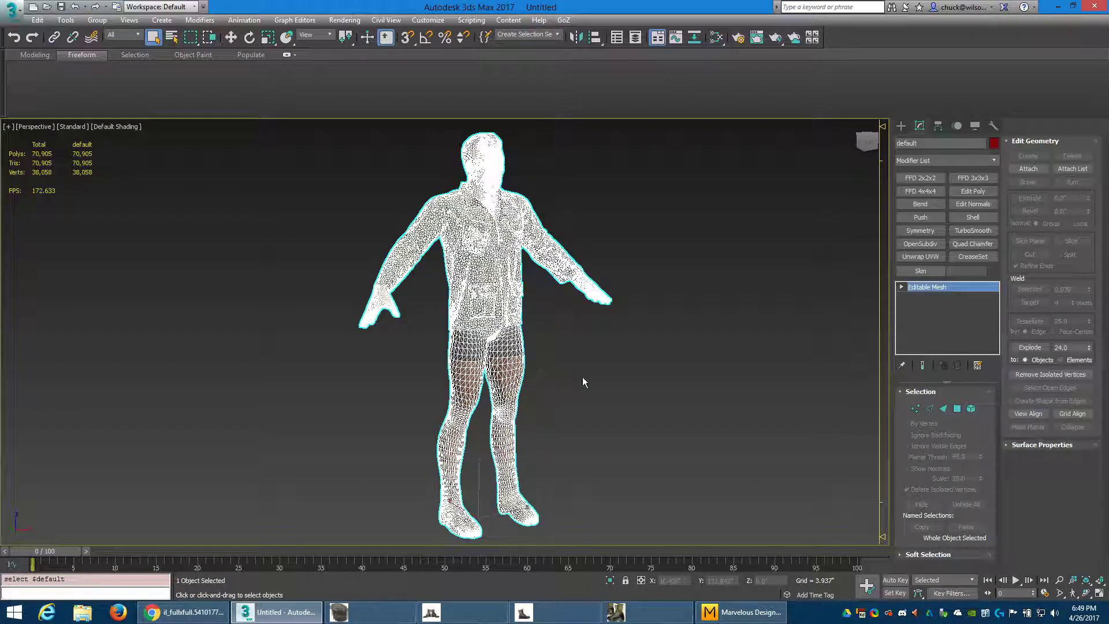
left_click(582, 376)
mouse_move(470, 291)
middle_mouse_down("alt")
mouse_move(476, 304)
mouse_move(565, 299)
mouse_move(552, 277)
mouse_move(410, 271)
middle_mouse_up("alt")
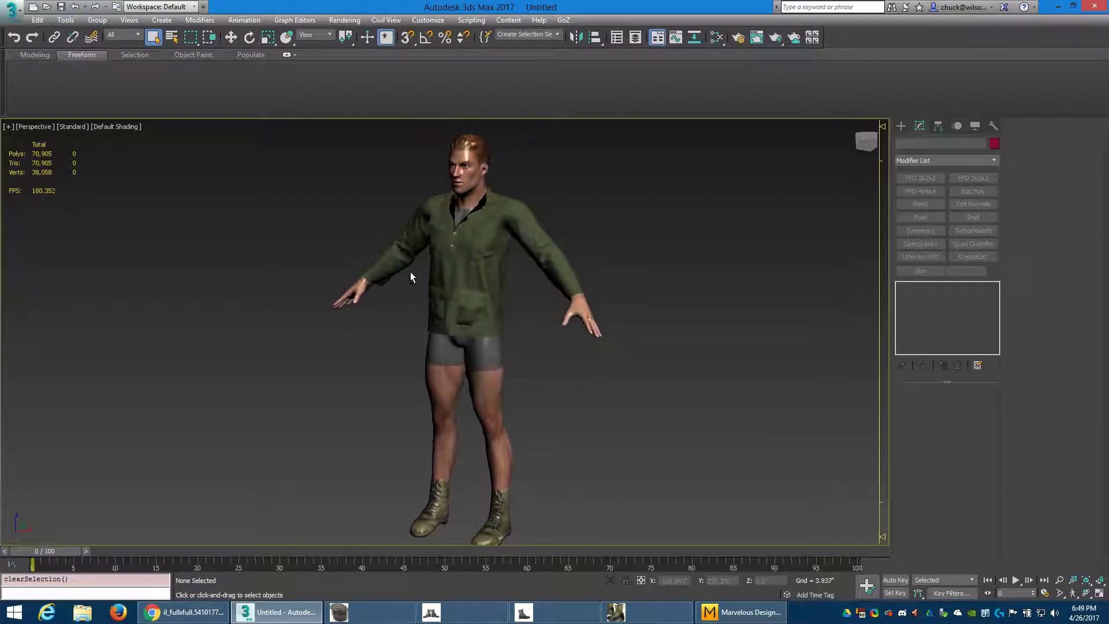